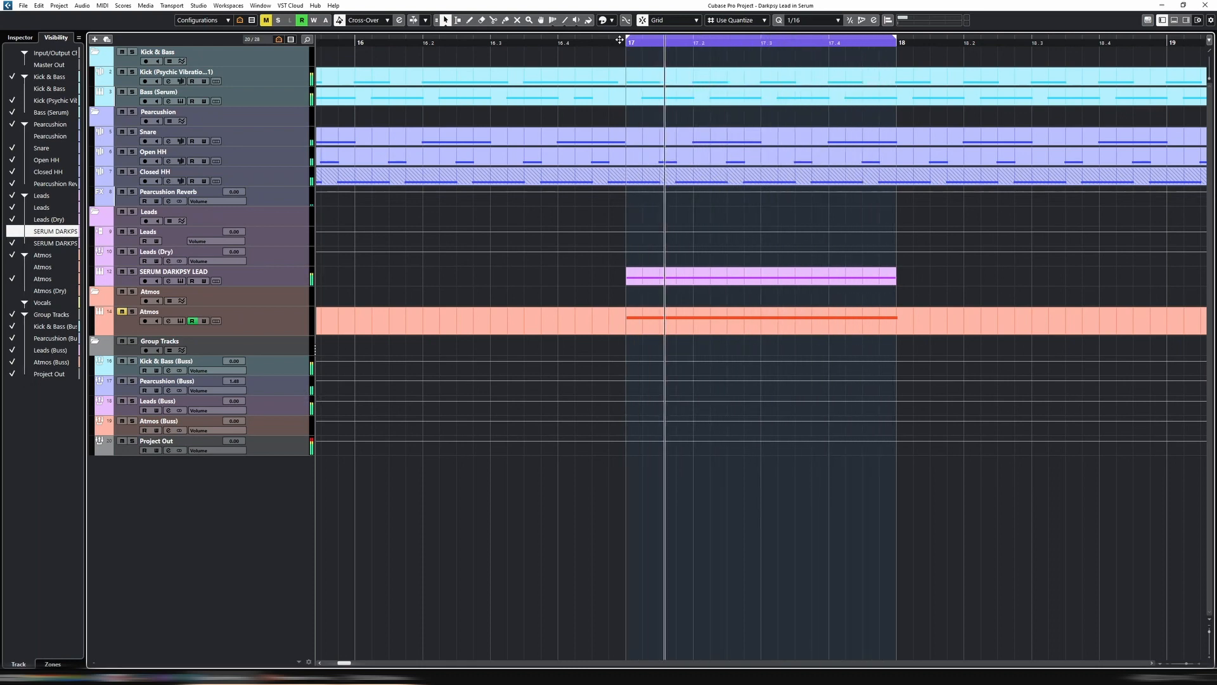
Select the SERUM DARKPSY LEAD track and compare its soloed sound with the full mix during playback
left_click(277, 273)
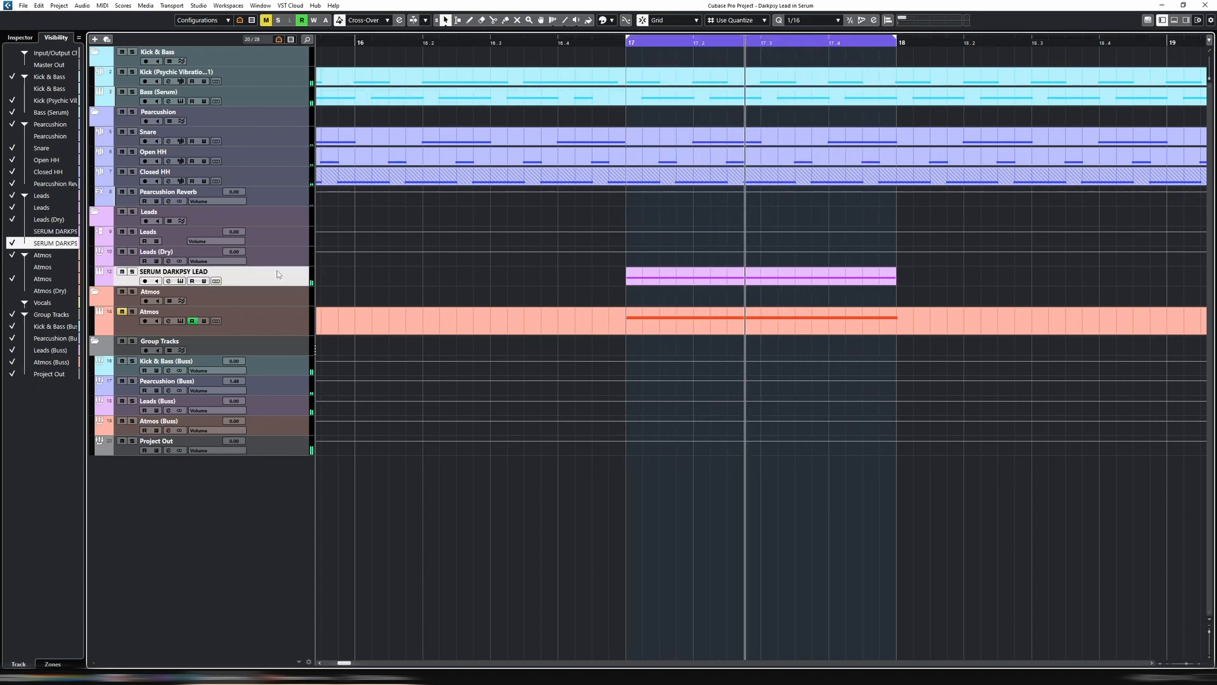
key("s")
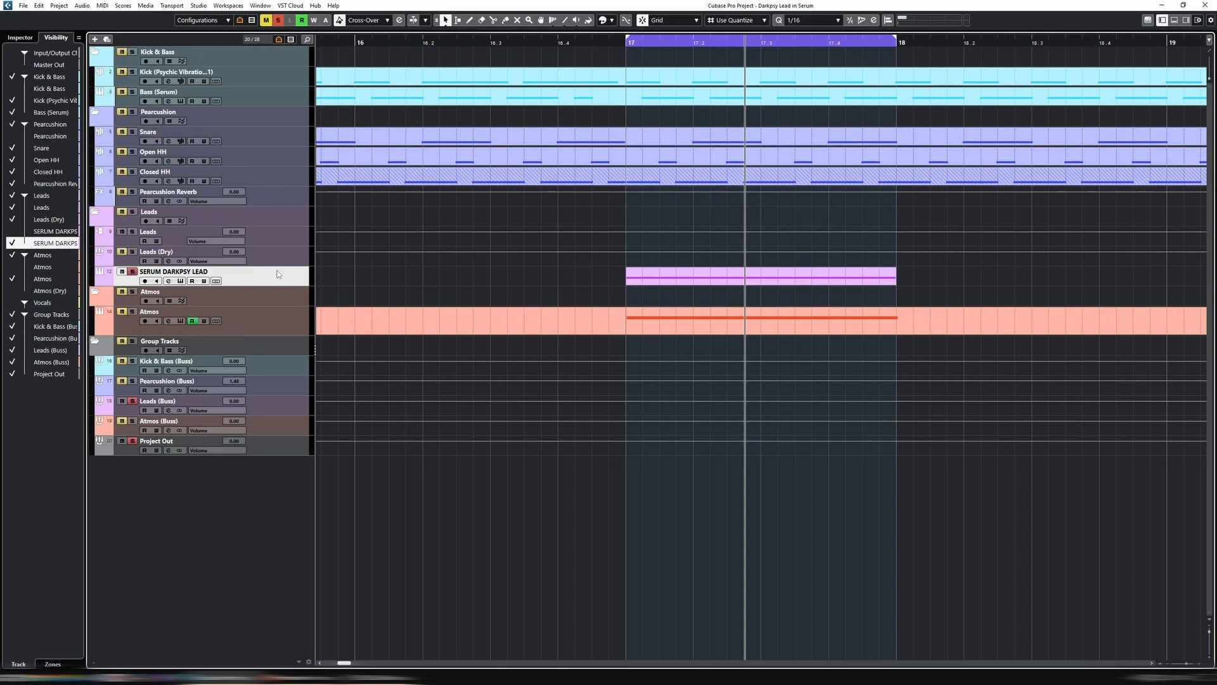
key("s")
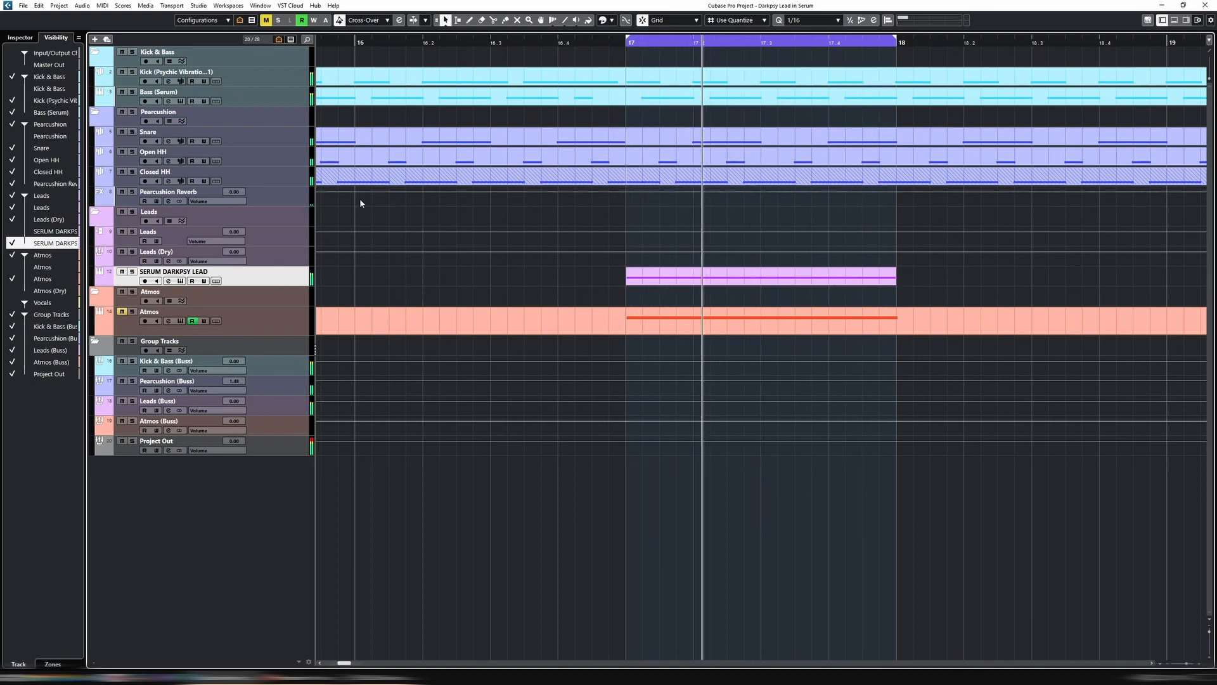
key("space")
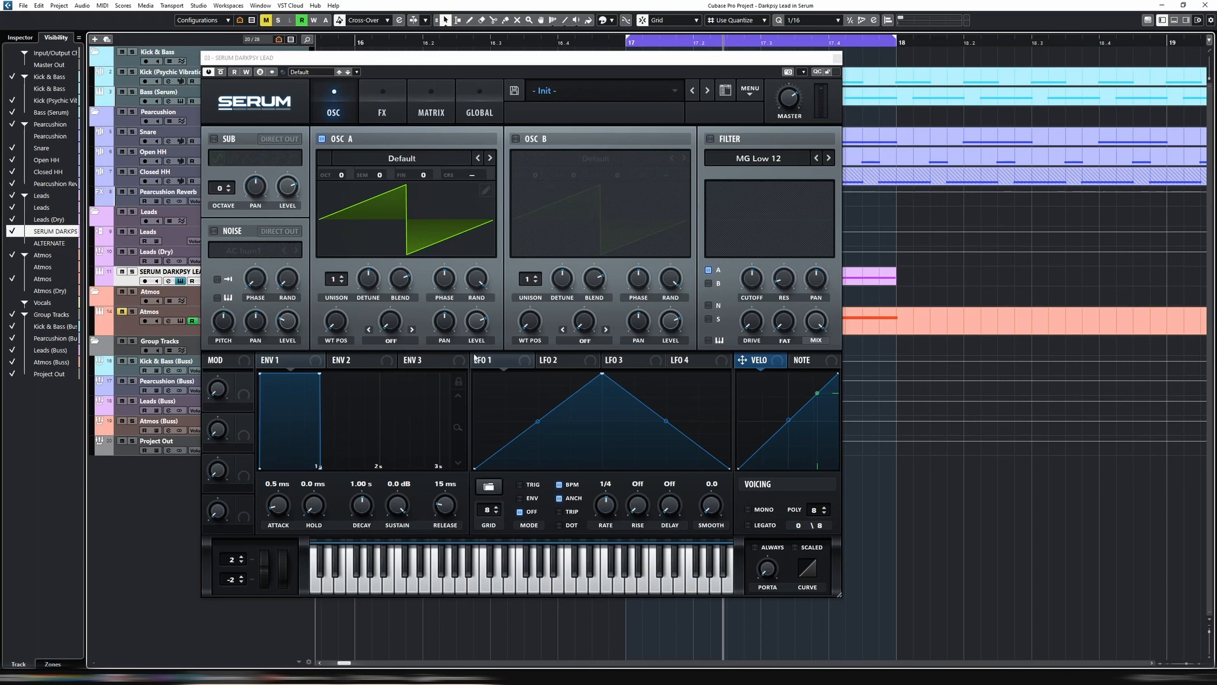
Try FM (From B) as oscillator A's warp mode, and switch the warp back off
left_click(401, 327)
left_click(412, 411)
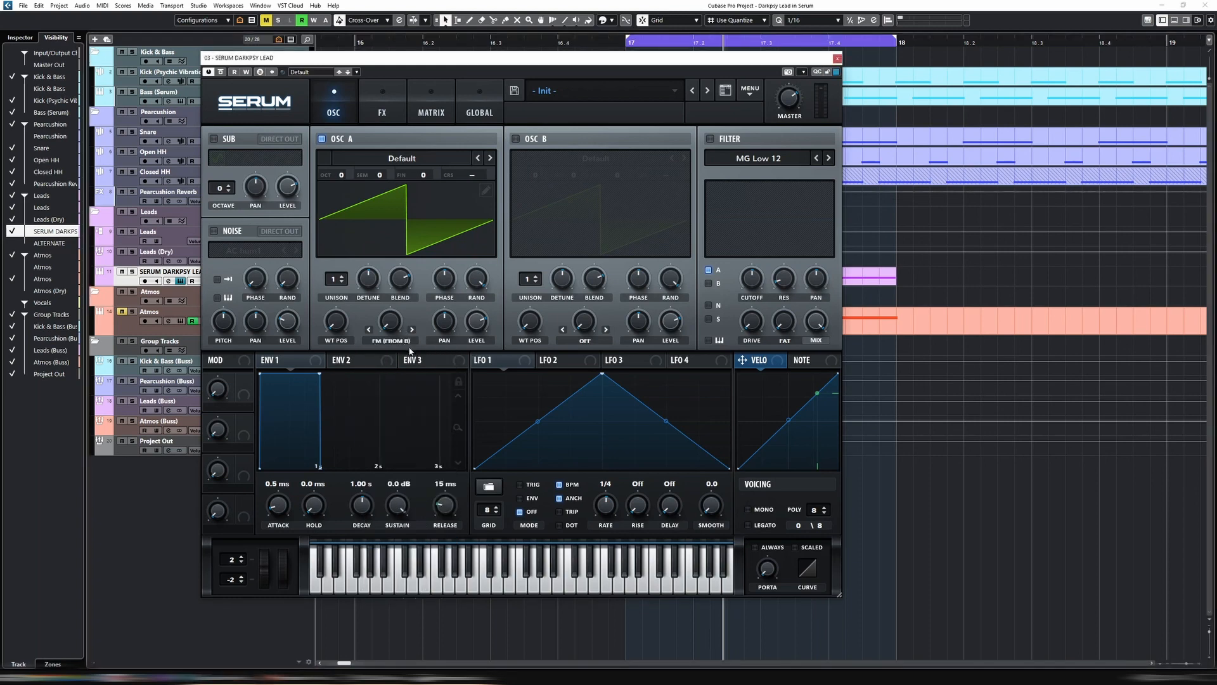
left_click(377, 340)
left_click(381, 351)
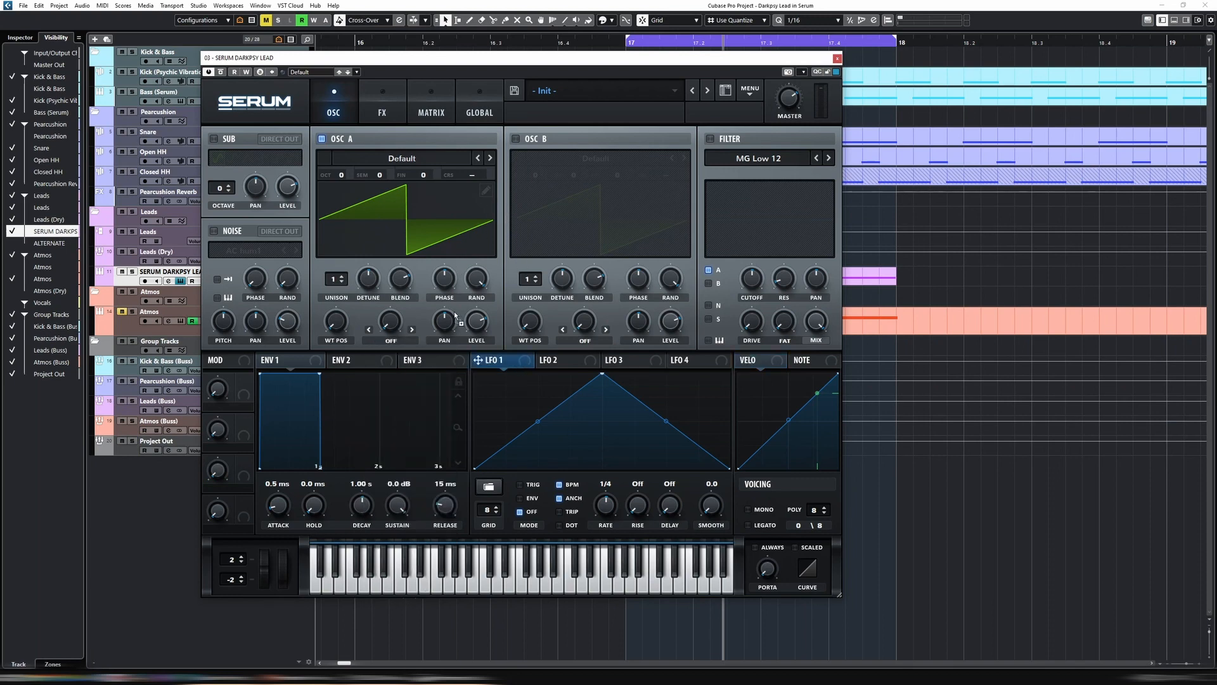
Assign LFO 1 to oscillator A's coarse pitch and raise the modulation amount
left_click_drag(491, 203, 493, 162)
left_click_drag(494, 112, 499, 96)
left_click_drag(491, 172, 499, 145)
Solo the lead during playback and set LFO 1's rate to 1/8
key("s")
key("space")
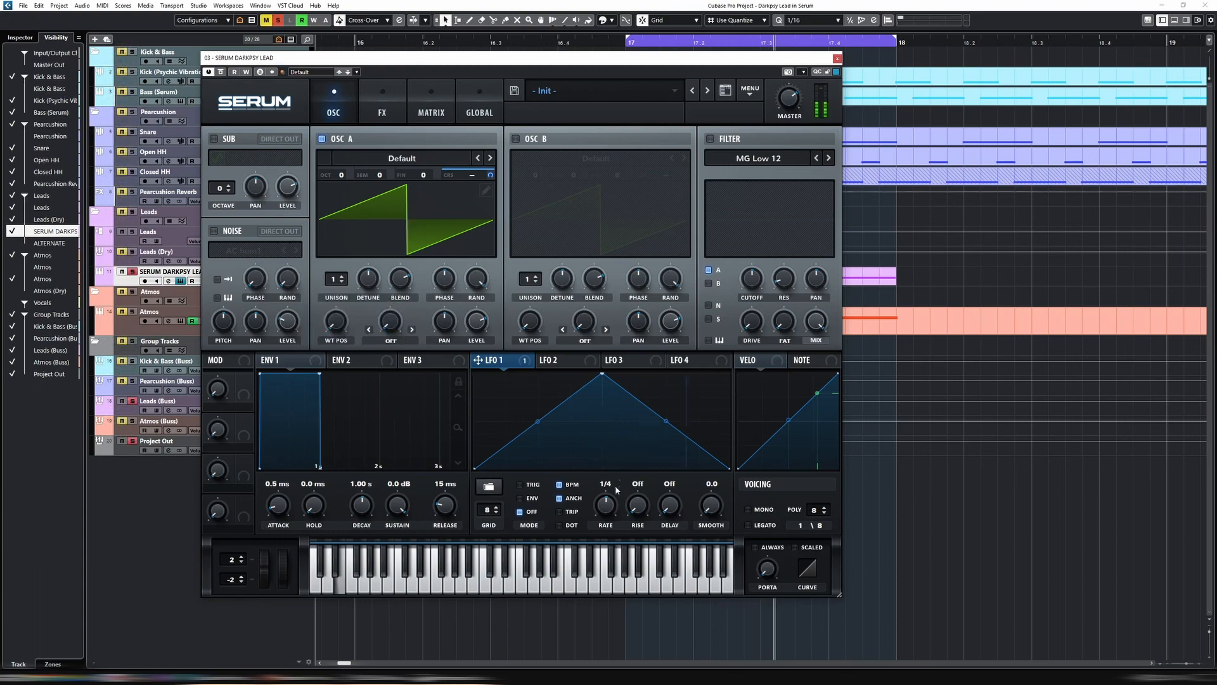
left_click_drag(606, 502, 606, 511)
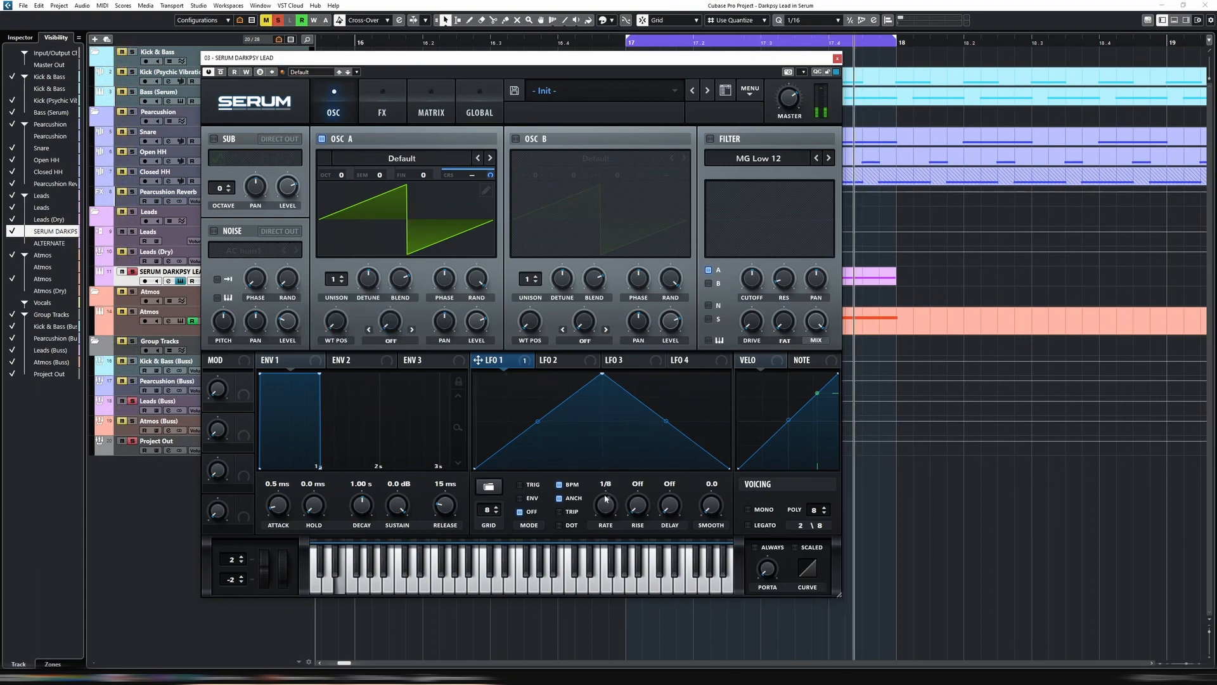
Look up the frequency of E in octave 1 in the Note Frequency Chart image and return to Cubase
mouse_move(455, 677)
left_click(455, 643)
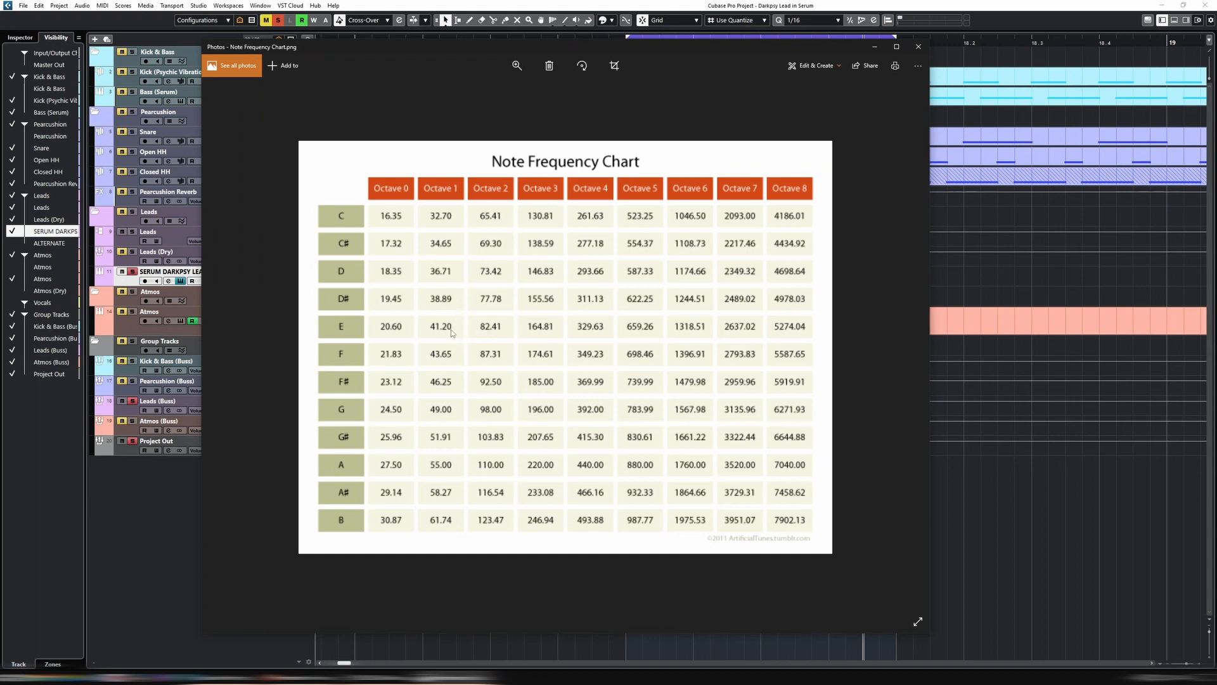
left_click(540, 4)
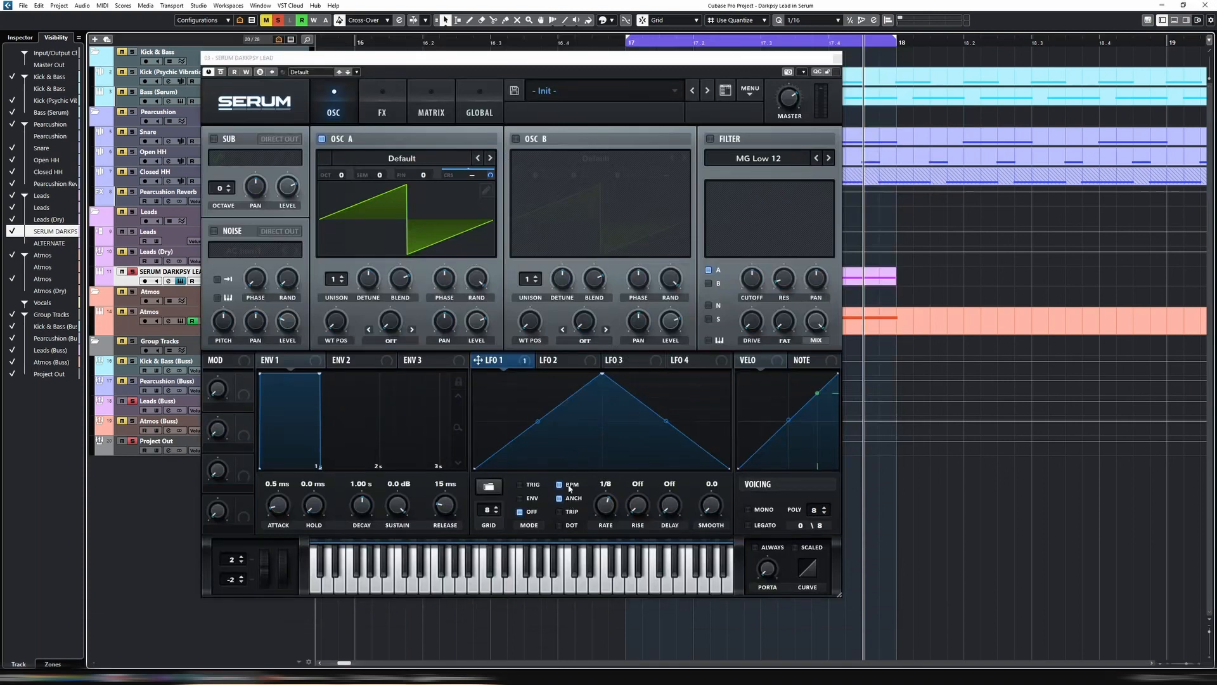
Turn off LFO 1's BPM sync and set its rate to 41.2 Hz
left_click(569, 485)
right_click(600, 486)
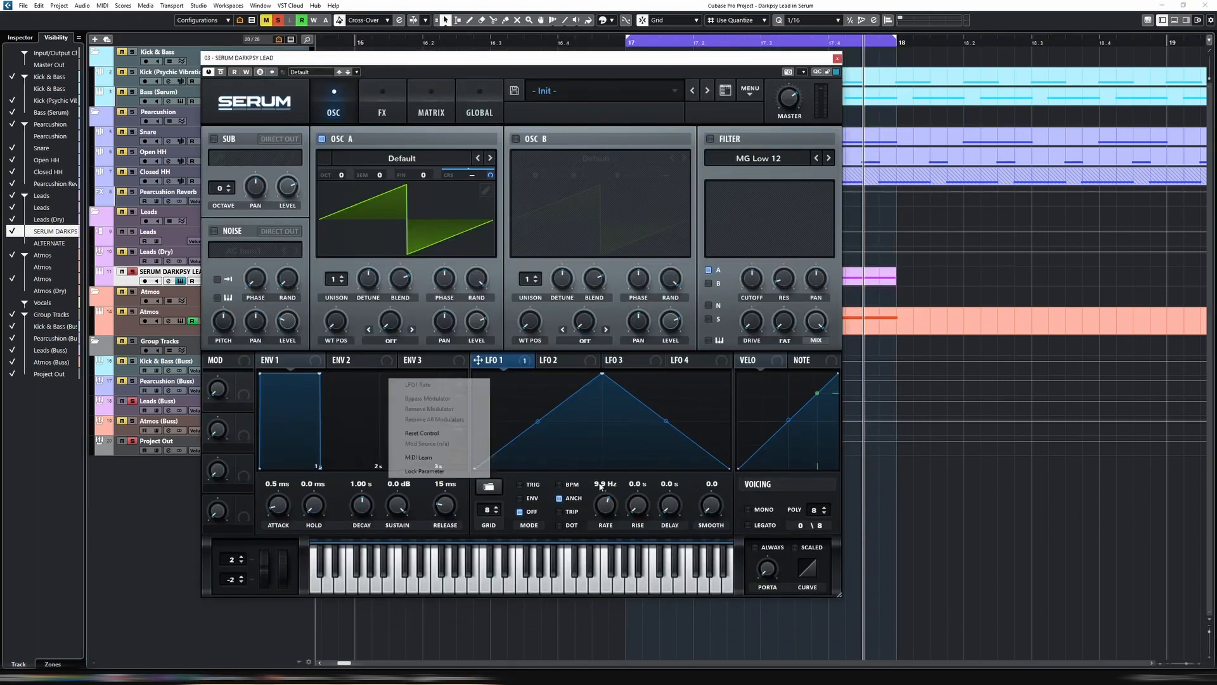
double_click(600, 486)
type("41.2")
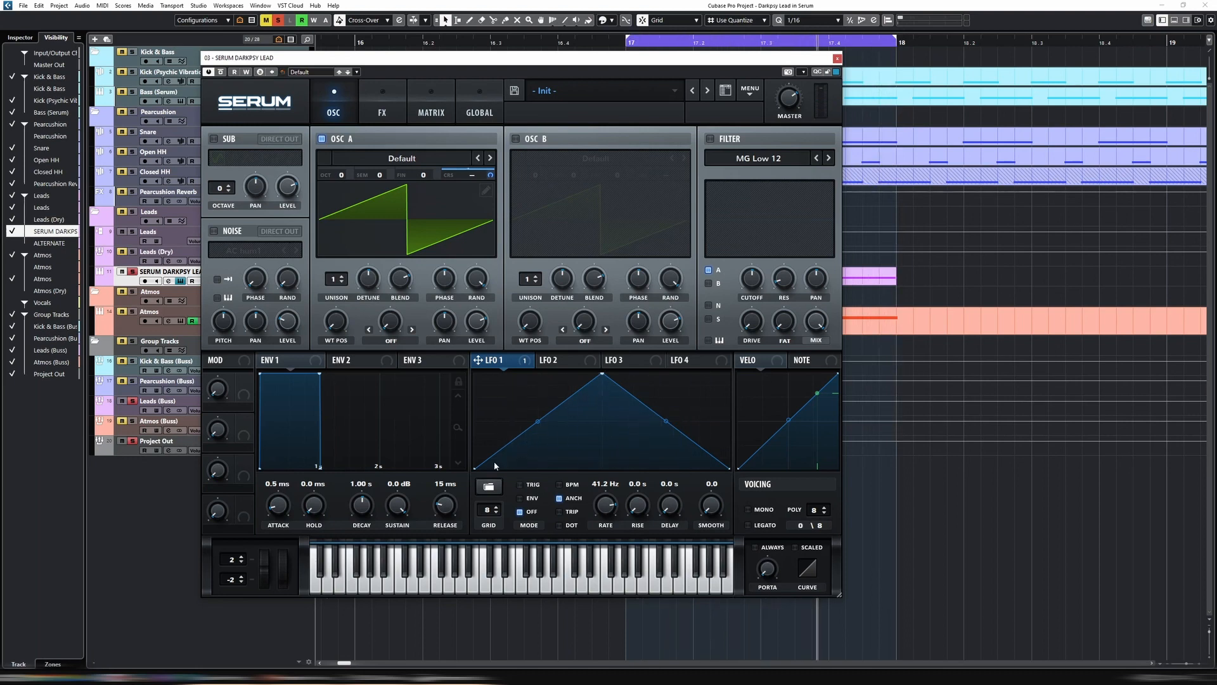
Raise LFO 1's start and end points close to the peak level and switch its rate to BPM sync at 1/64
left_click_drag(474, 469, 475, 388)
key("space")
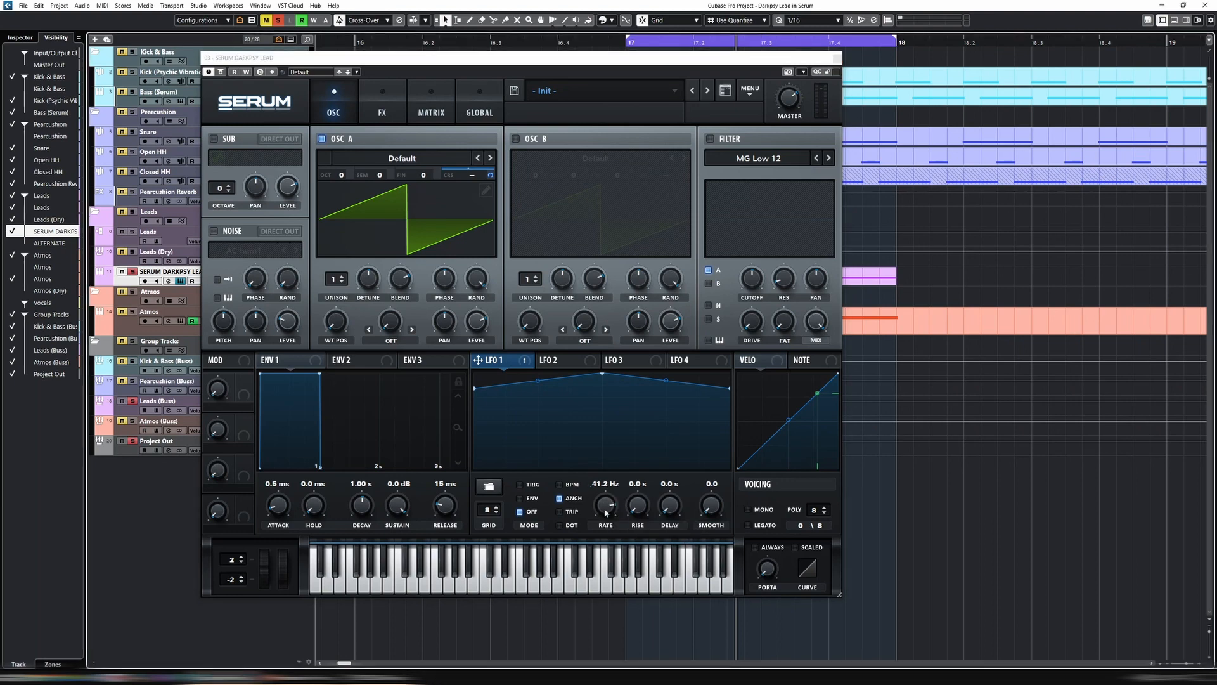
left_click(558, 484)
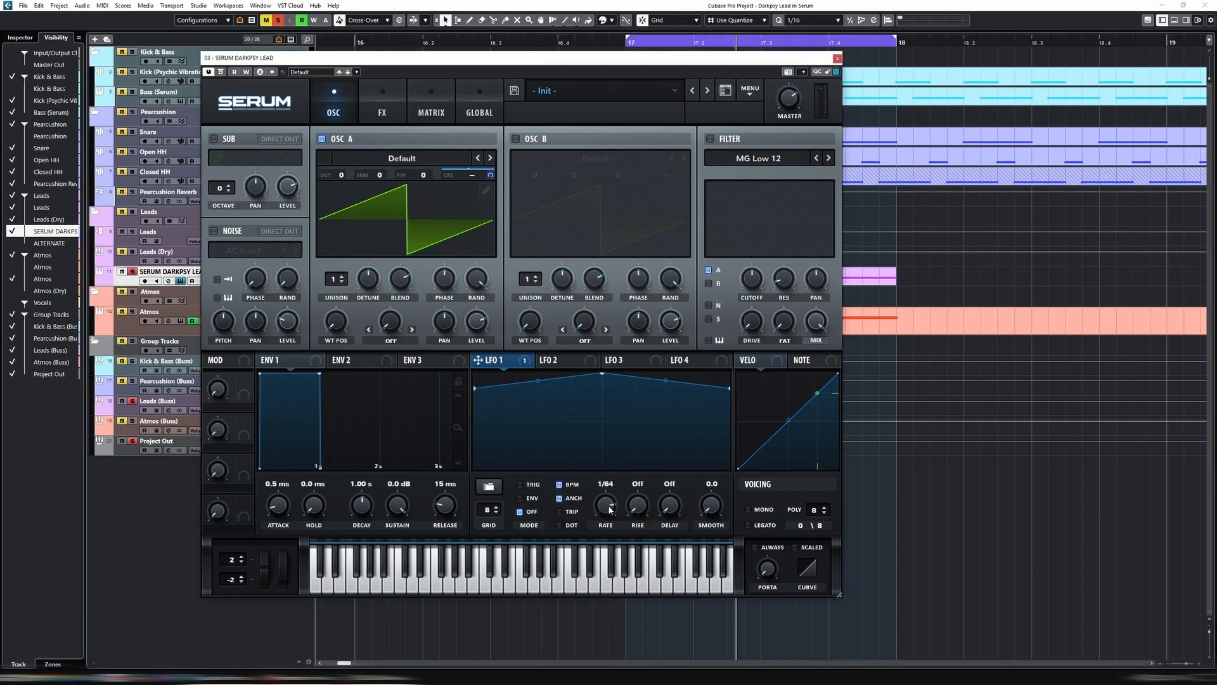
left_click(559, 485)
key("space")
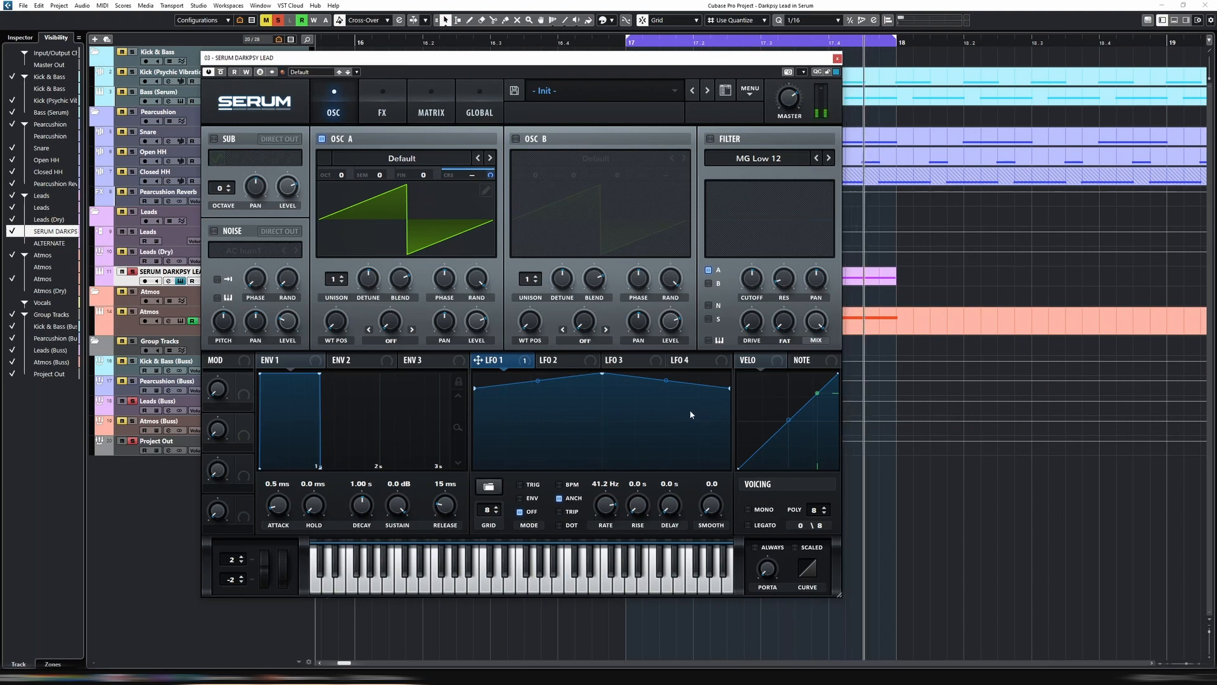
left_click(570, 485)
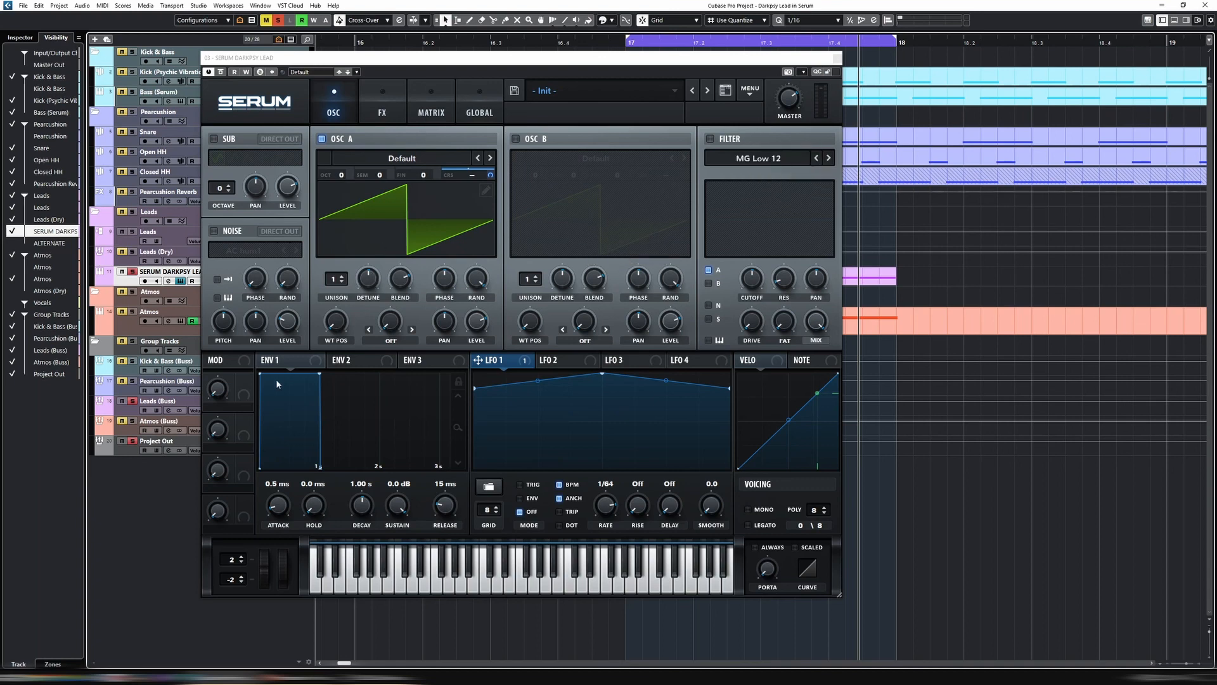
Set Macro 1 as the auxiliary source of the LFO 1 to A CoarsePit routing in the modulation matrix
left_click(447, 114)
left_click(625, 158)
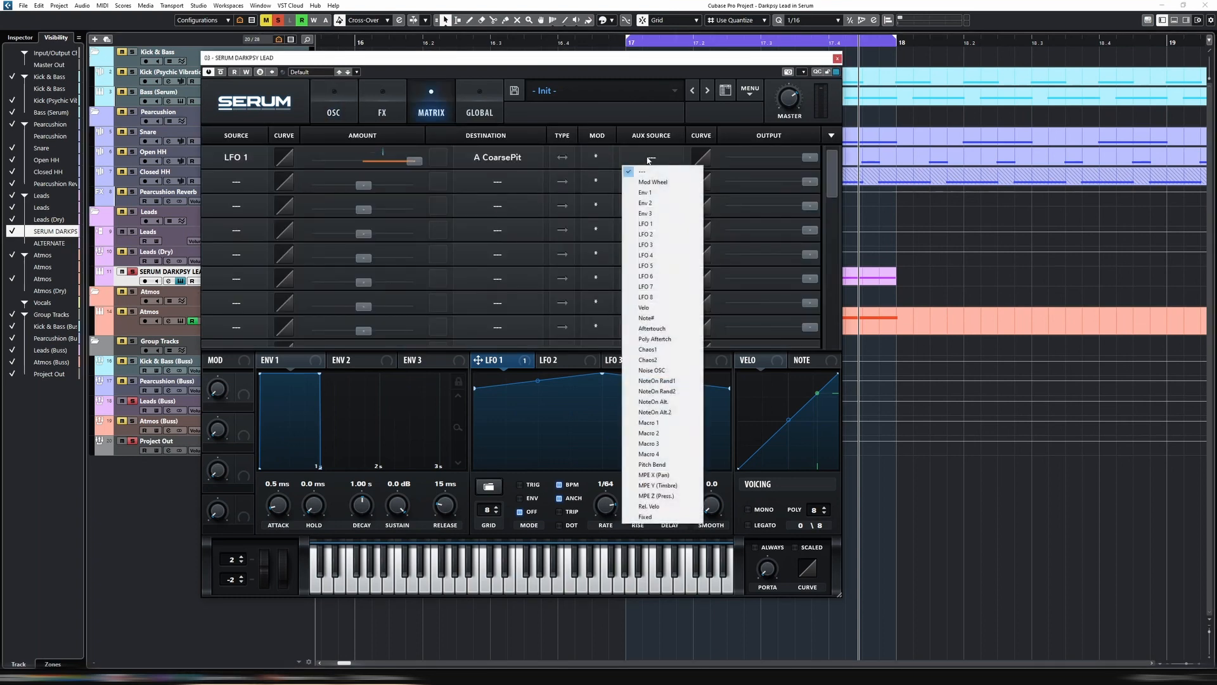
left_click(665, 422)
left_click(348, 111)
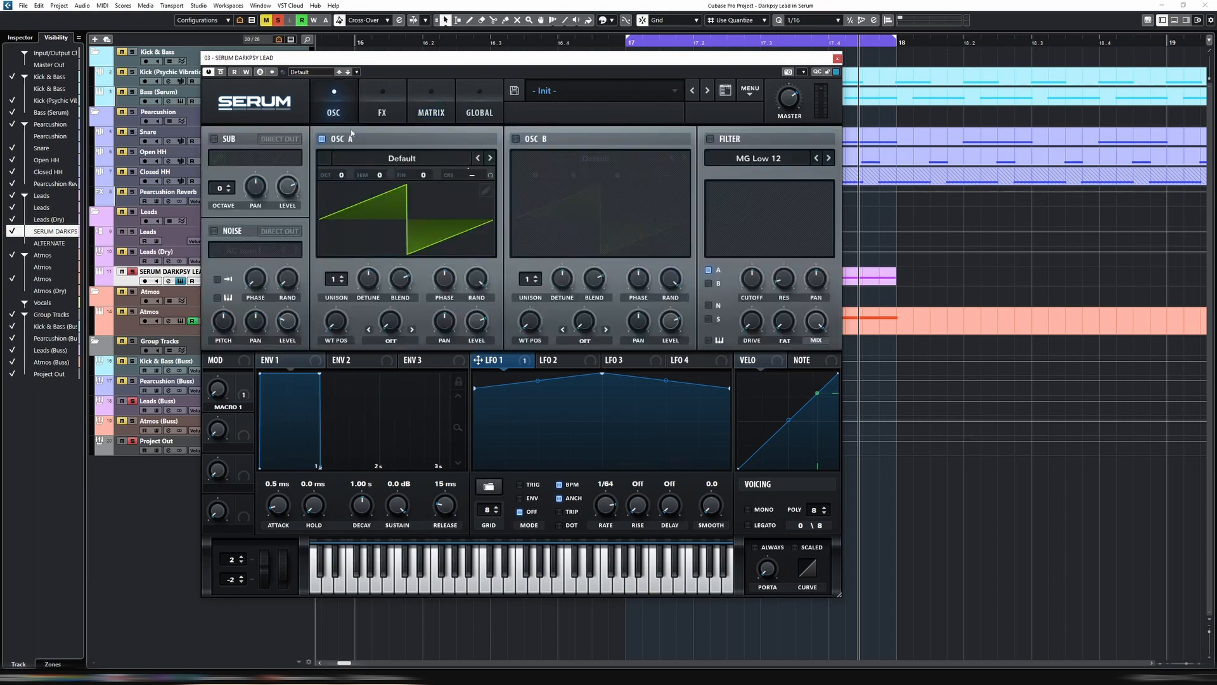
left_click(430, 115)
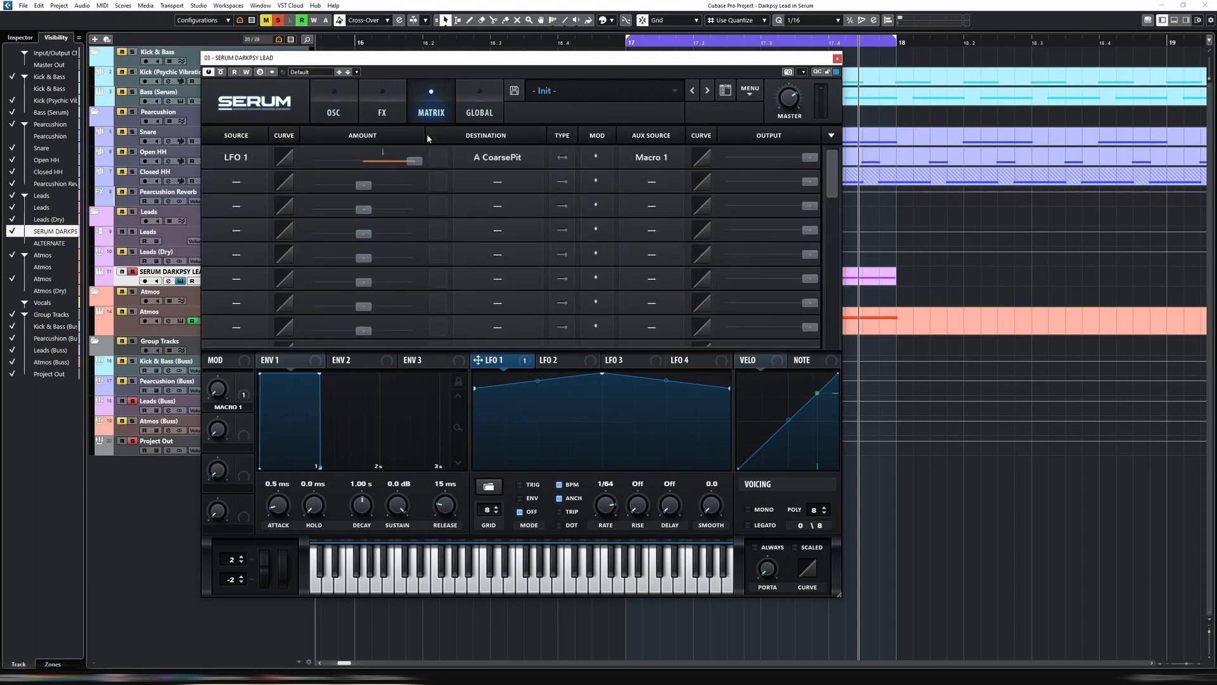
Sweep Macro 1 during playback and bend the auxiliary curve of its LFO 1 routing to 40
left_click_drag(219, 390, 220, 337)
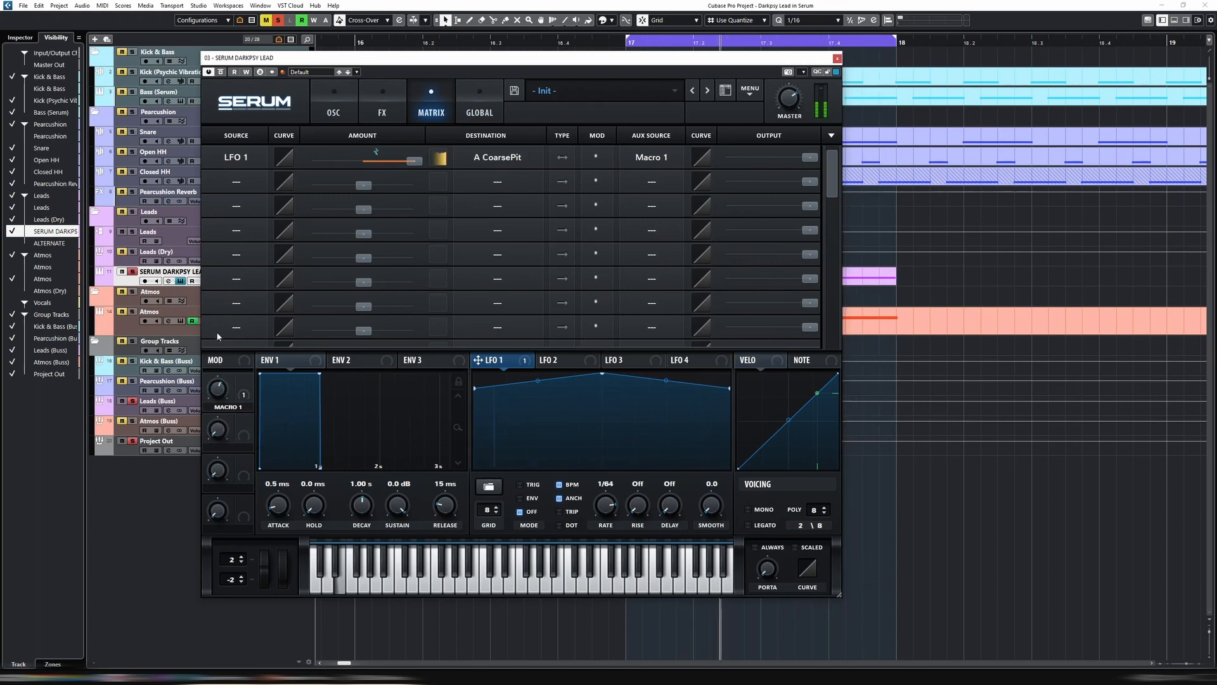
key("space")
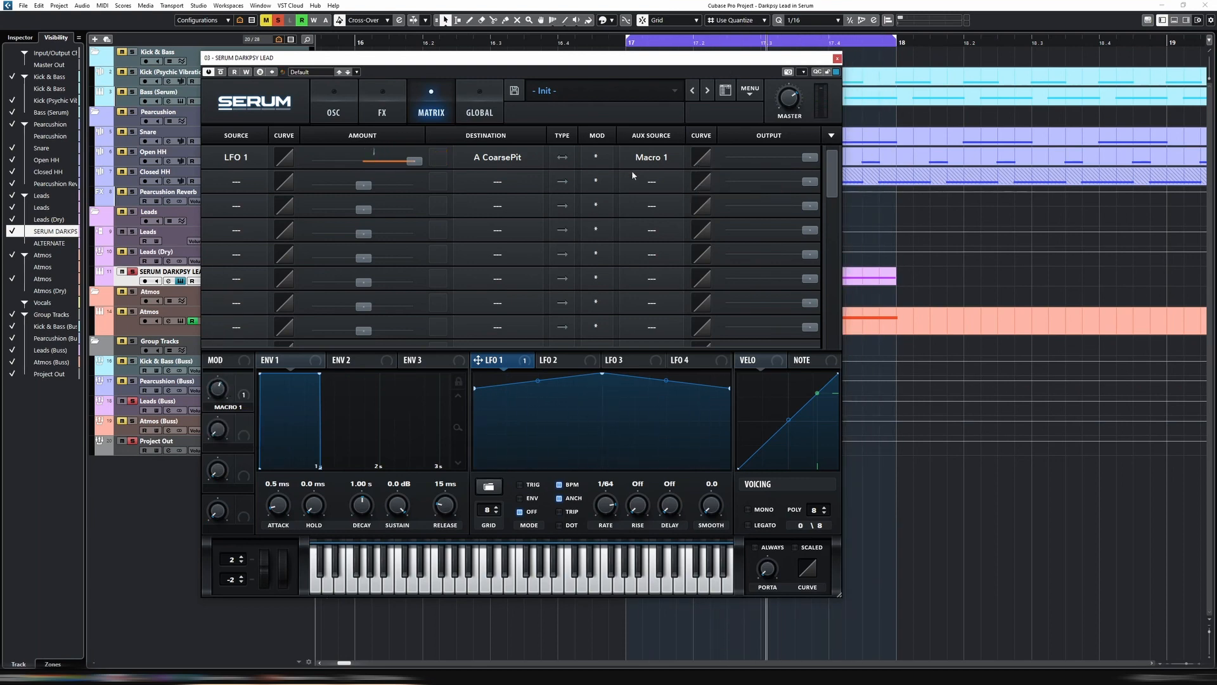
key("space")
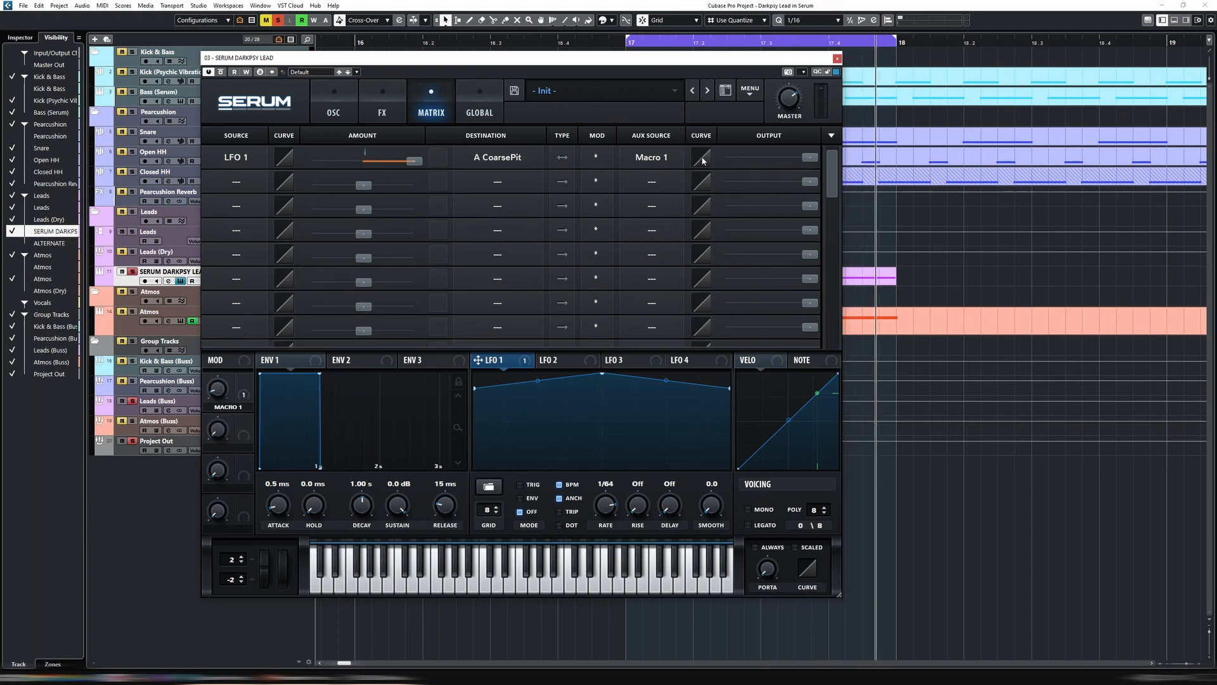
left_click_drag(703, 160, 697, 122)
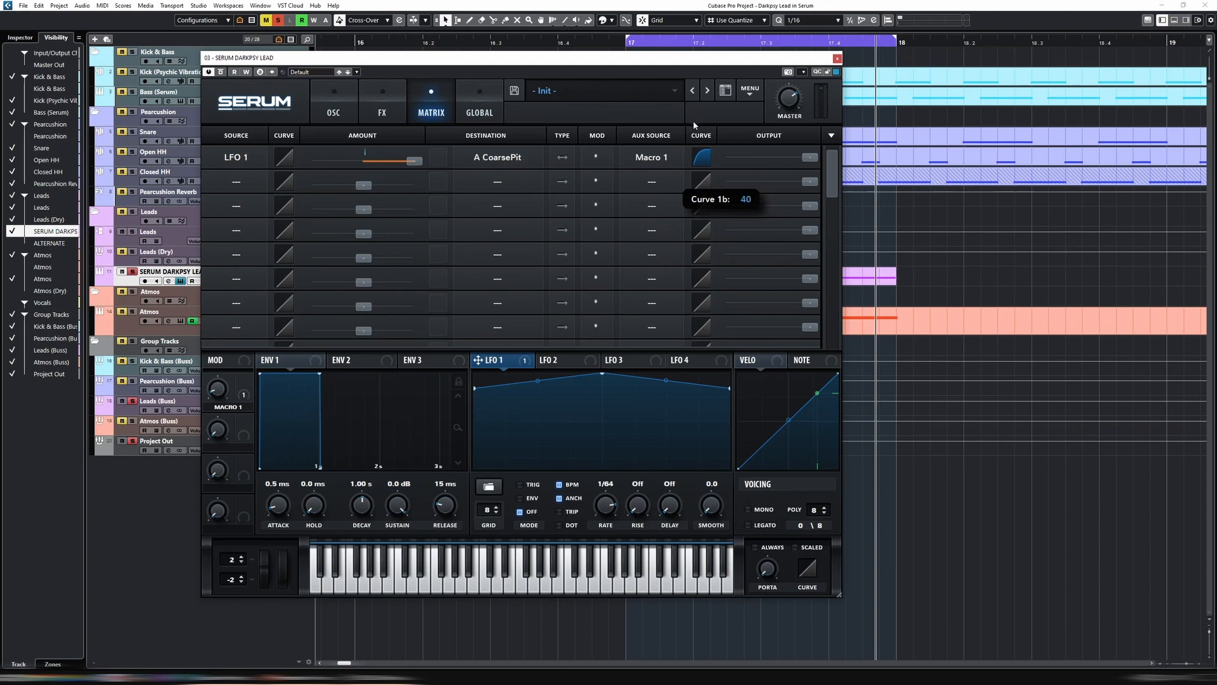
key("space")
mouse_move(220, 366)
left_mouse_down()
mouse_move(225, 318)
mouse_move(227, 362)
left_mouse_up()
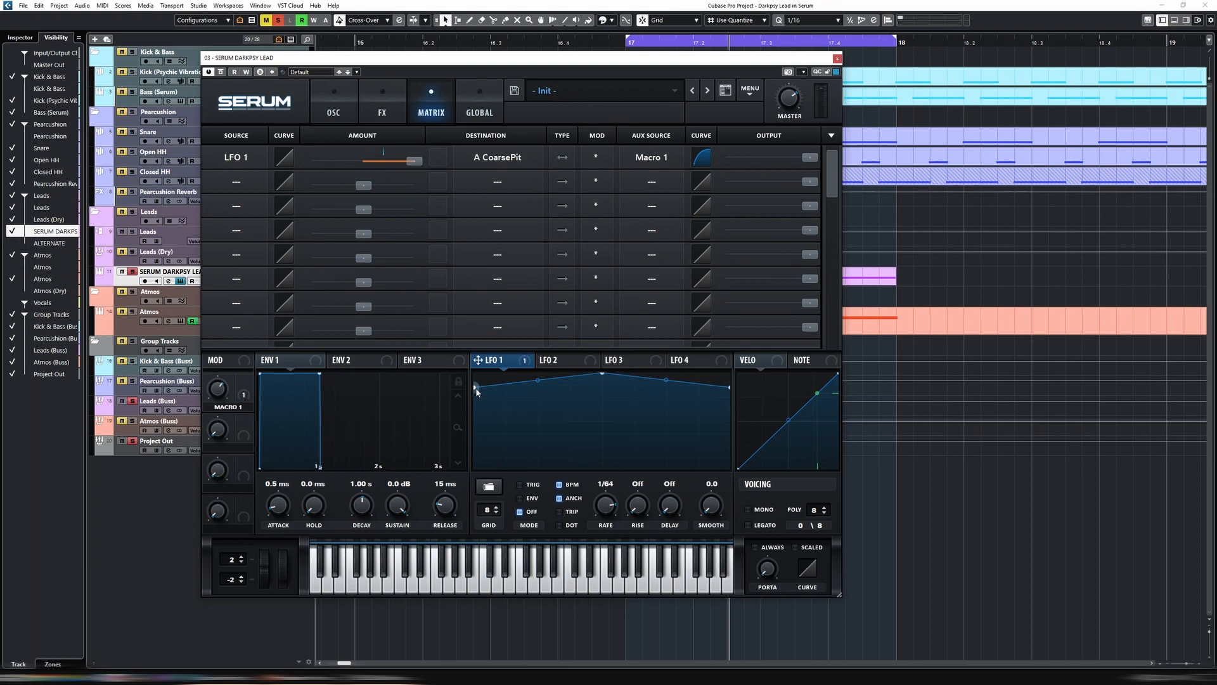
Lower LFO 1's start and end points slightly while the lead plays
key("space")
mouse_move(476, 390)
left_mouse_down()
mouse_move(477, 463)
mouse_move(478, 379)
mouse_move(478, 448)
mouse_move(481, 398)
left_mouse_up()
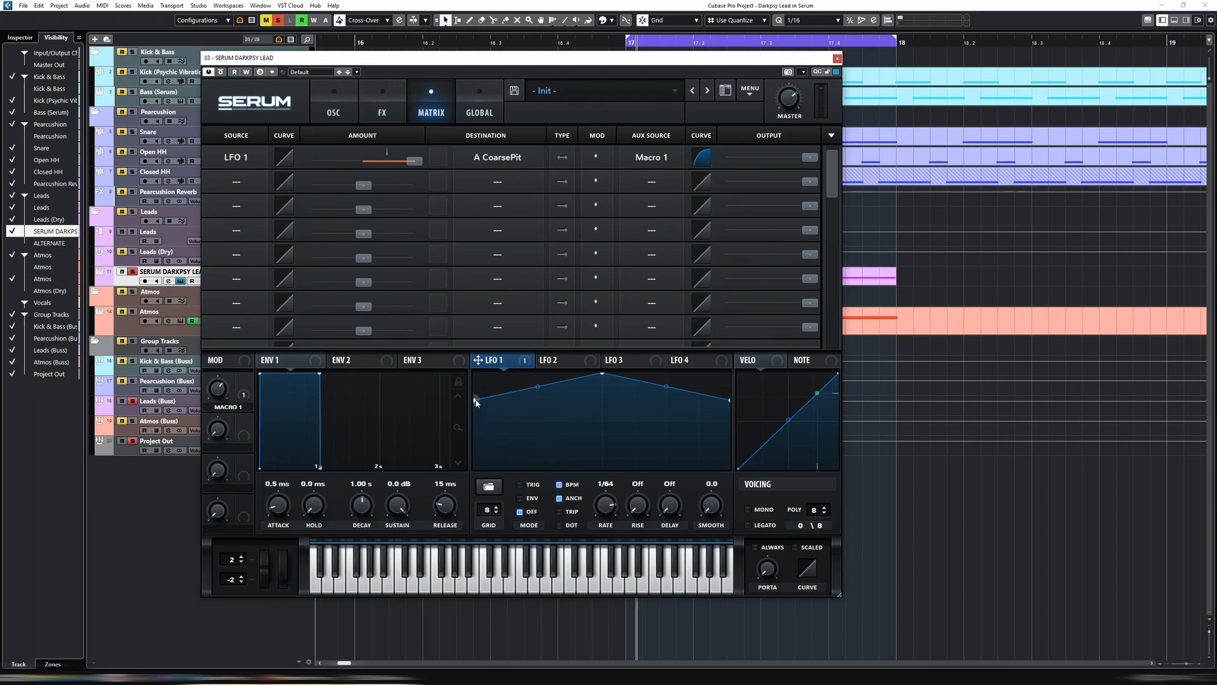
left_click_drag(476, 401, 474, 396)
mouse_move(475, 397)
left_mouse_down()
mouse_move(475, 419)
mouse_move(475, 397)
left_mouse_up()
Modulate the Y position of LFO 1's start point with NoteOn Rand1 through LFO Bus 1
right_click(477, 396)
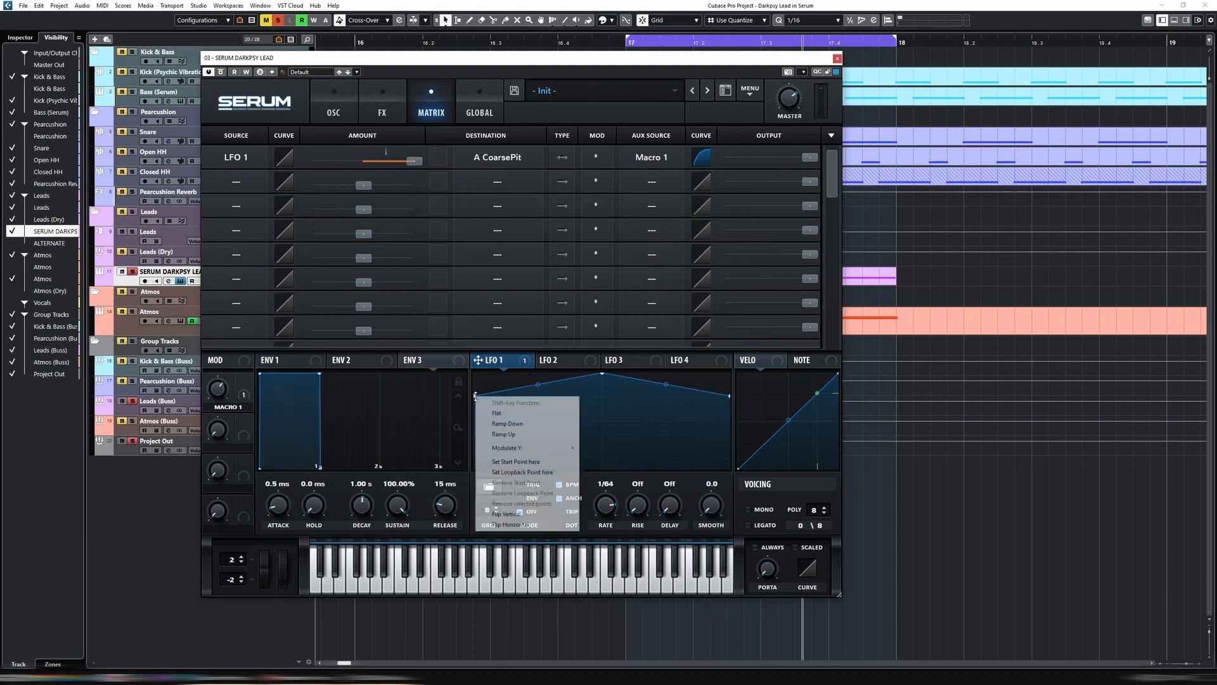
mouse_move(534, 447)
mouse_move(605, 447)
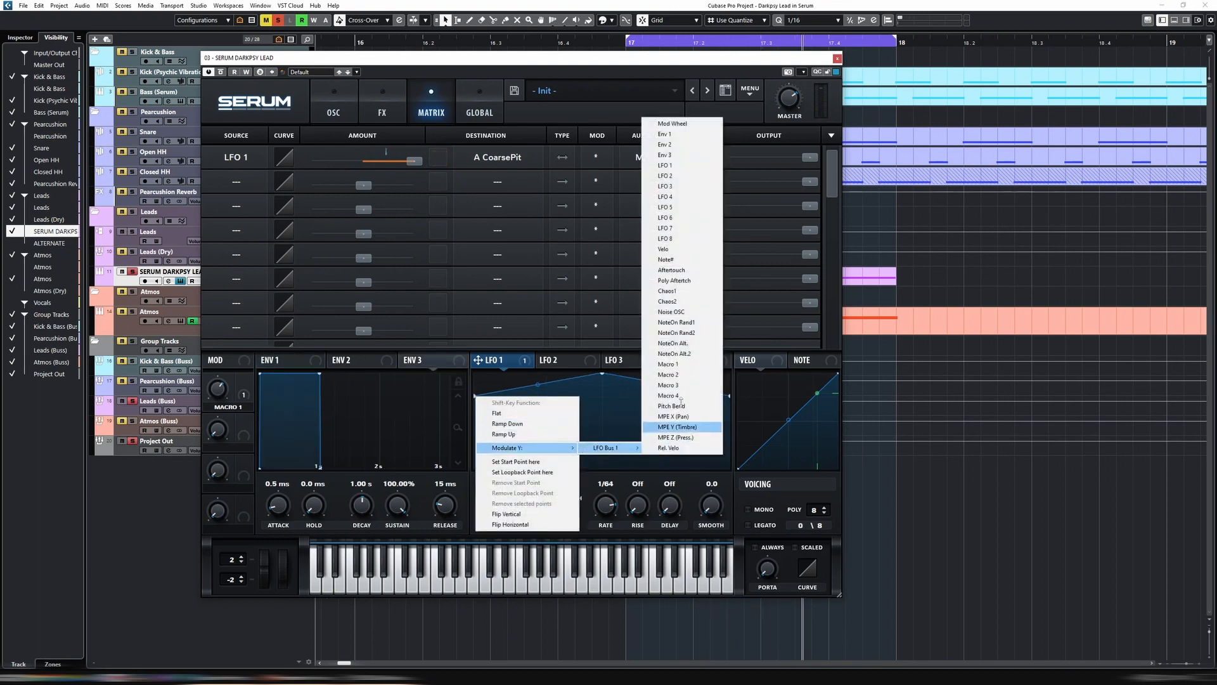
left_click(705, 323)
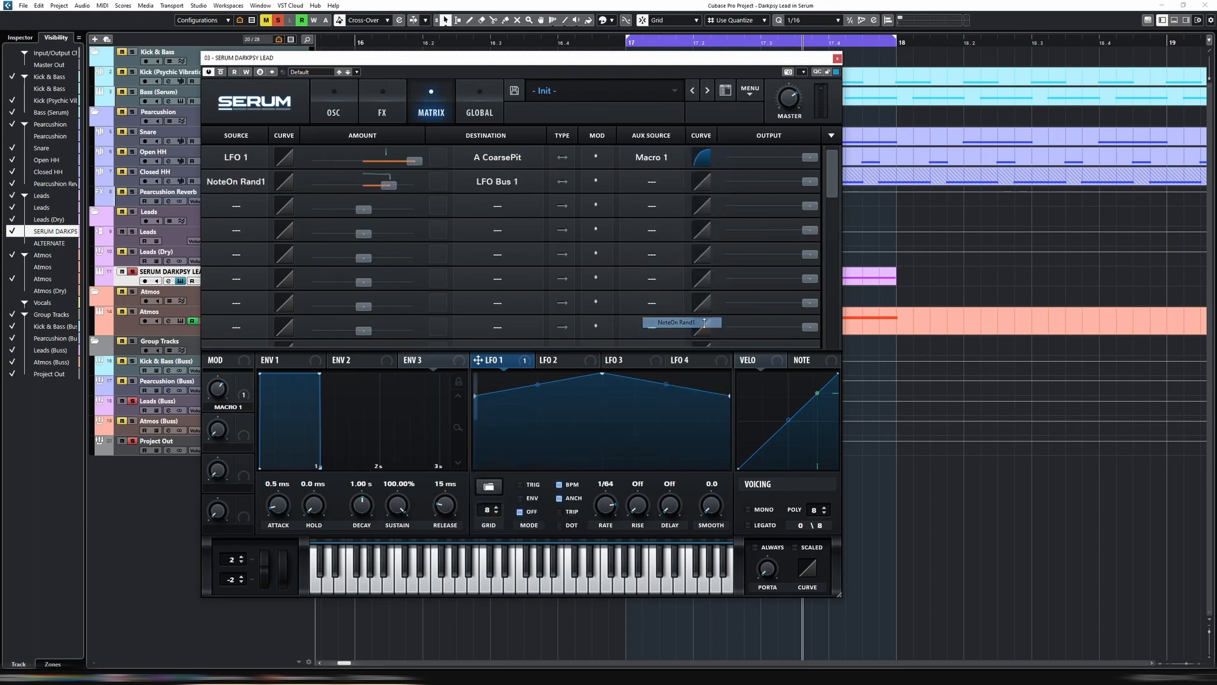
Assign the Y position of LFO 1's end point to the existing LFO Bus 1 modulation
right_click(728, 396)
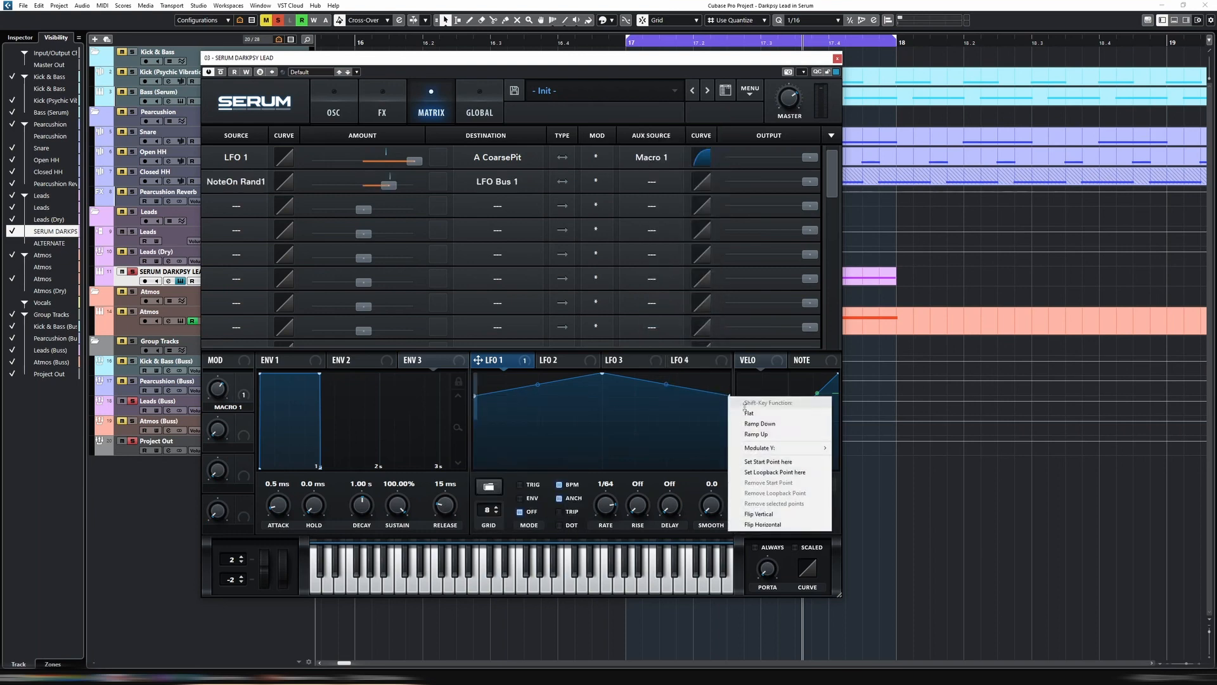
mouse_move(779, 445)
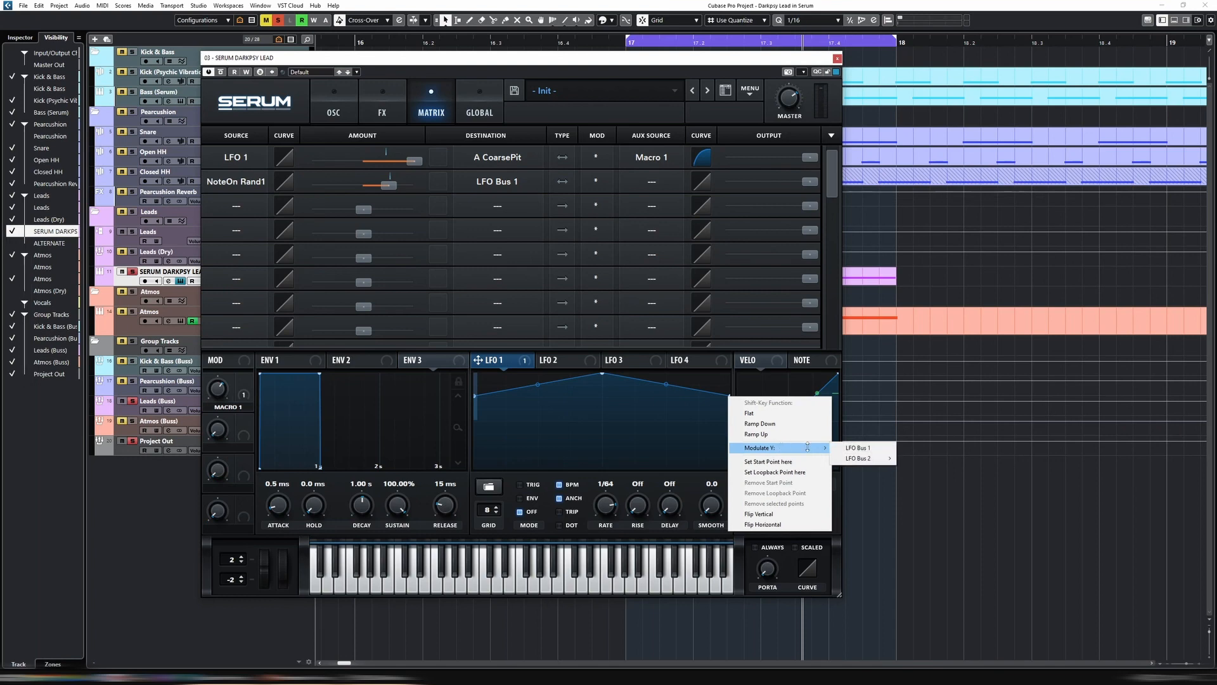
left_click(877, 448)
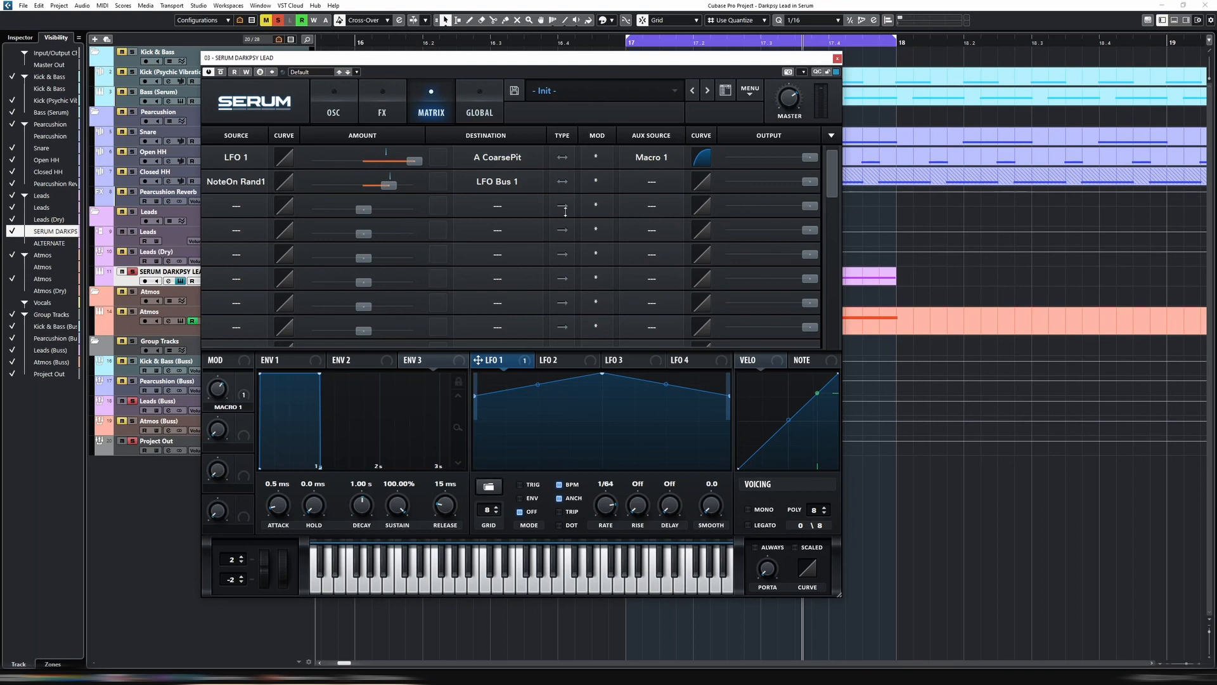
Play the lead and reduce the NoteOn Rand1 to LFO Bus 1 amount to about half its initial depth
key("space")
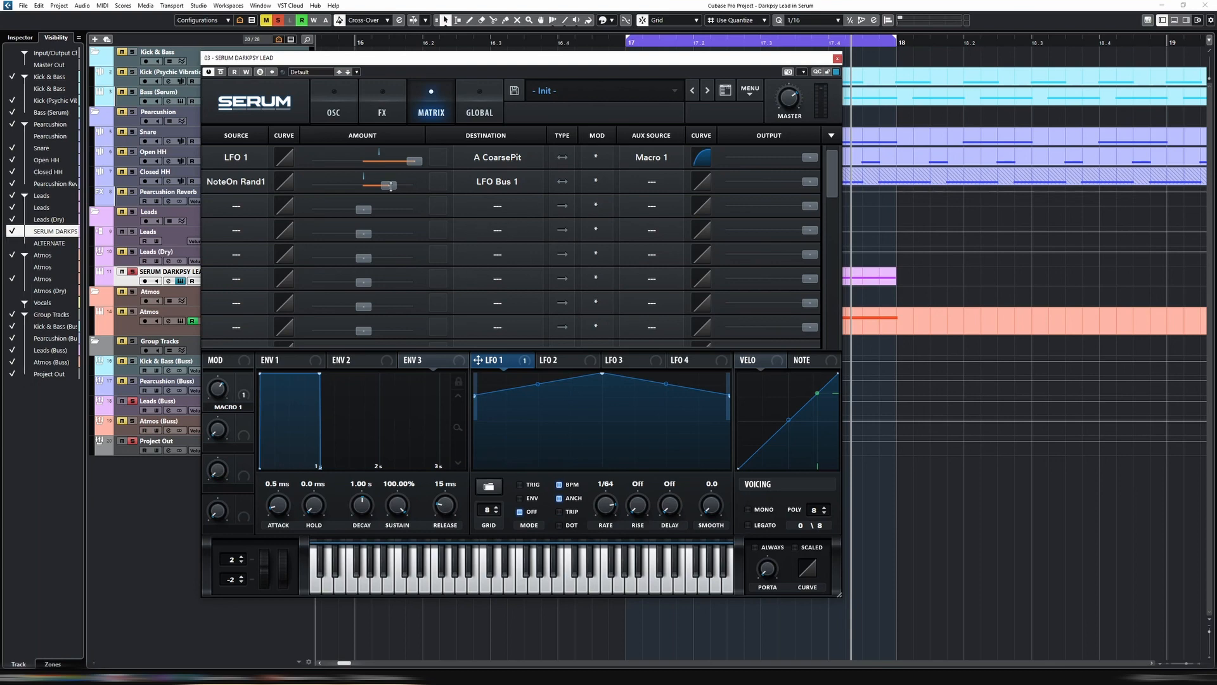
left_click_drag(391, 187, 376, 185)
key("space")
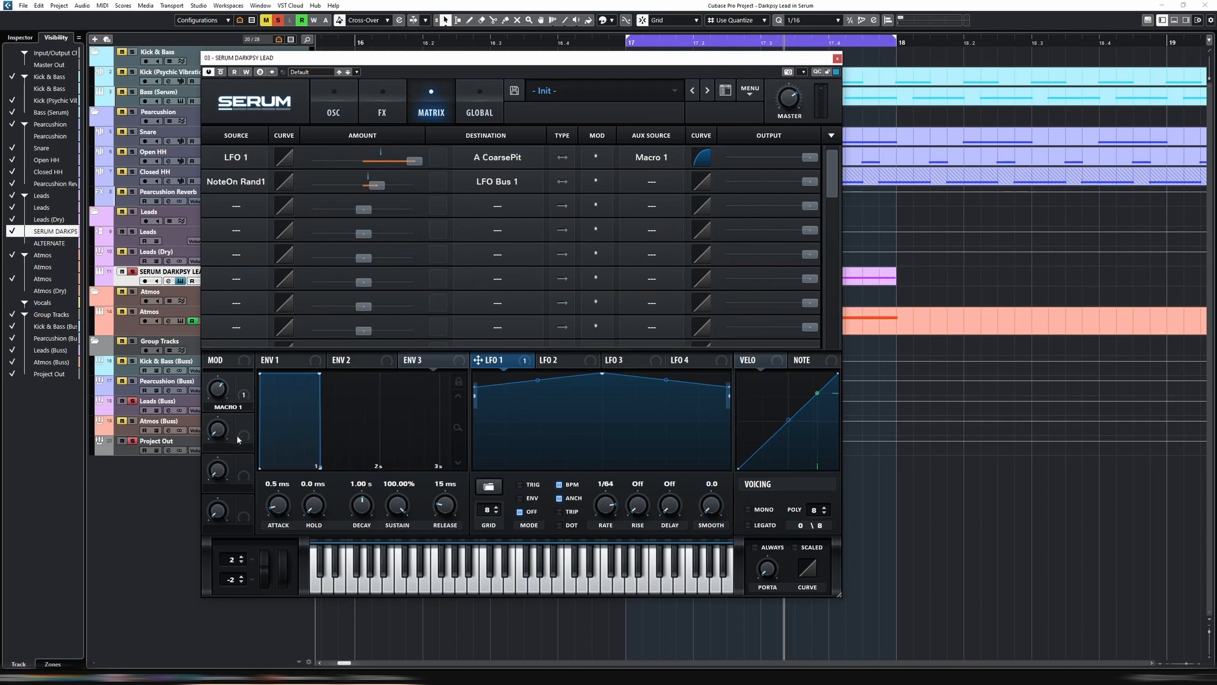
Set Macro 2 as the auxiliary source of the NoteOn Rand1 routing and turn Macro 2 down
left_click(638, 203)
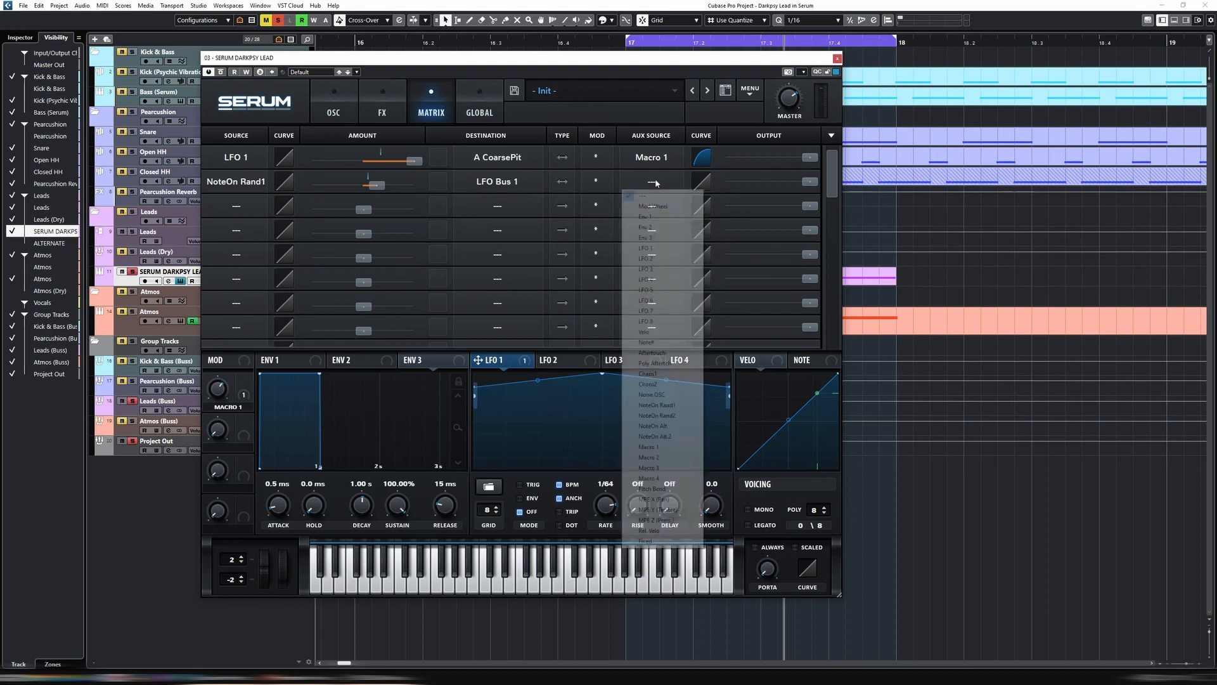
left_click(664, 458)
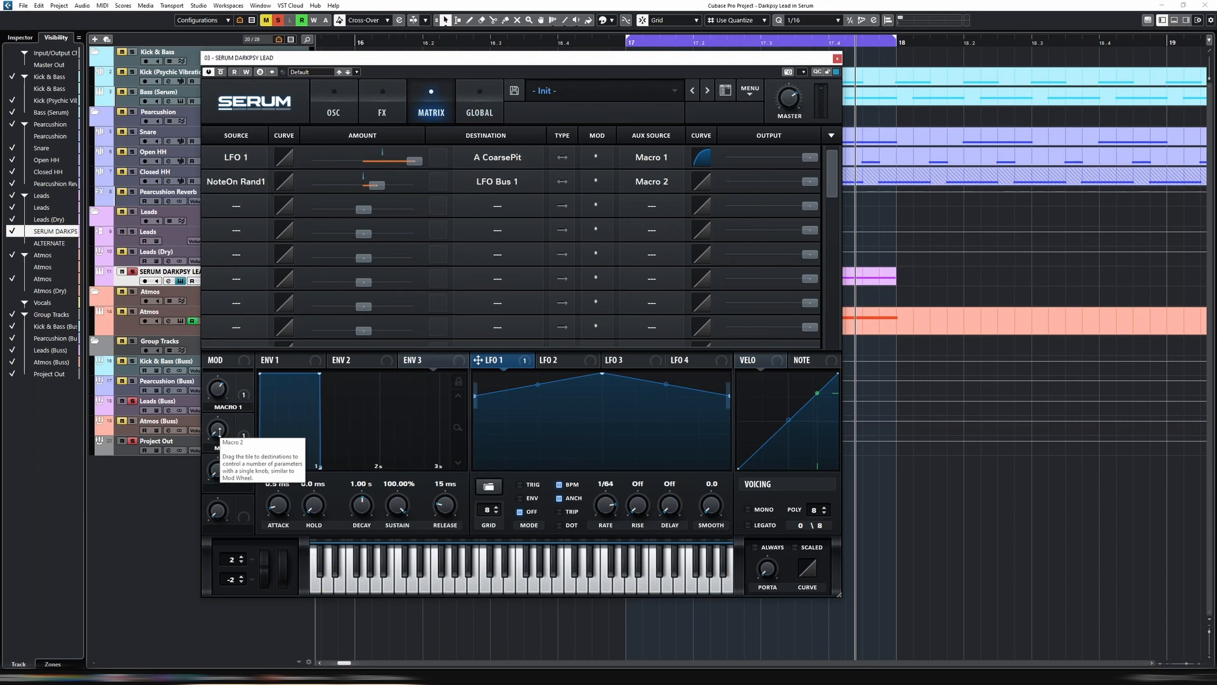
left_click_drag(219, 430, 209, 472)
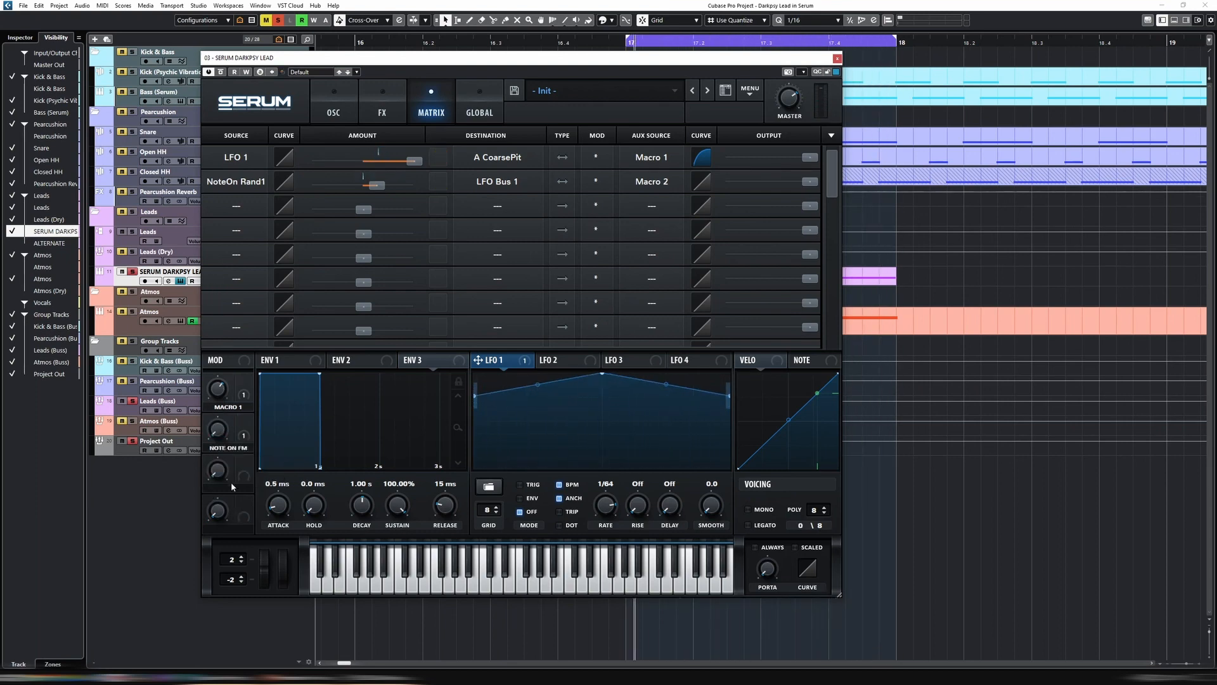
Rename Macro 1 to PITCH DEPTH and start playback of the lead
double_click(228, 406)
type("PICTH")
type("H DEPT")
key("Return")
key("space")
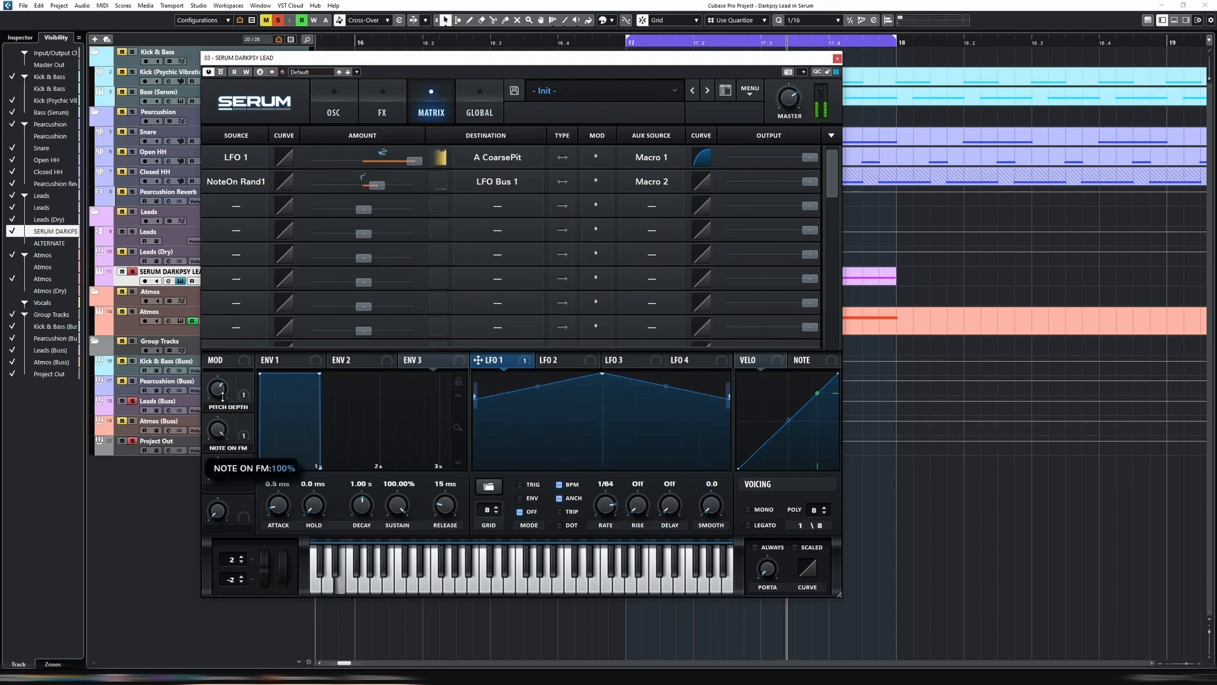
Enable the EQ effect, switch its low band to a low cut and lower that band's Q
left_click(394, 111)
left_click(226, 313)
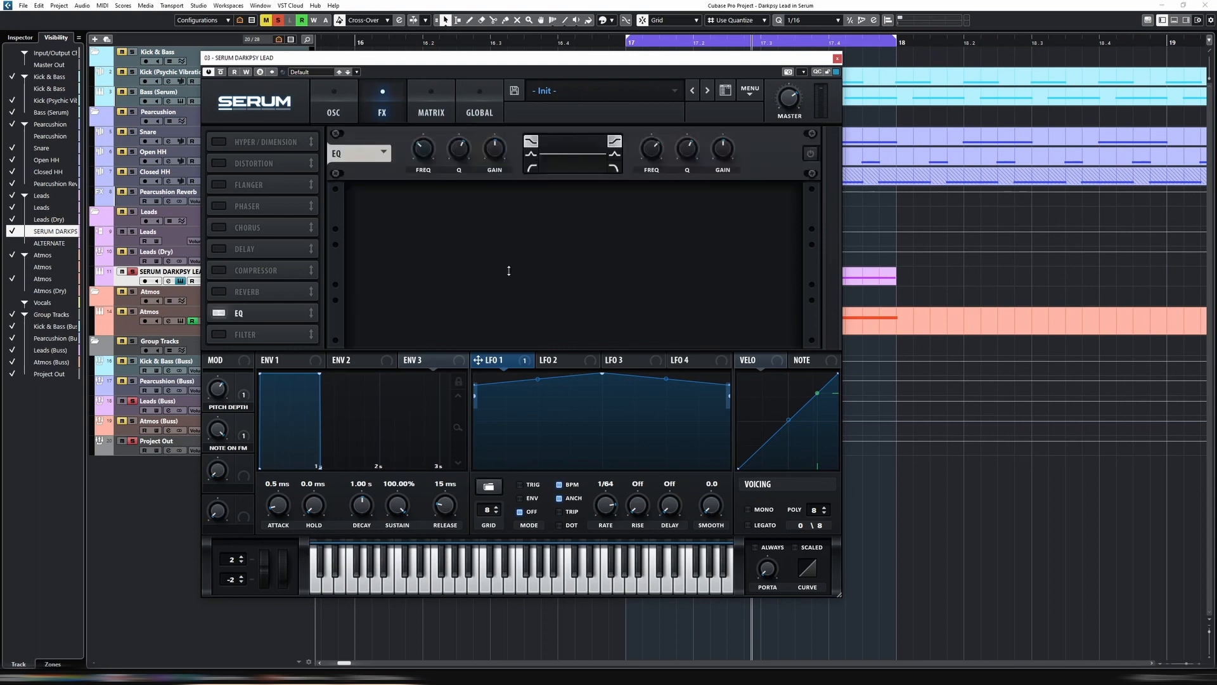
left_click(533, 170)
left_click_drag(452, 154, 453, 175)
Enable the Distortion effect and set its type to Diode 1
left_click(218, 163)
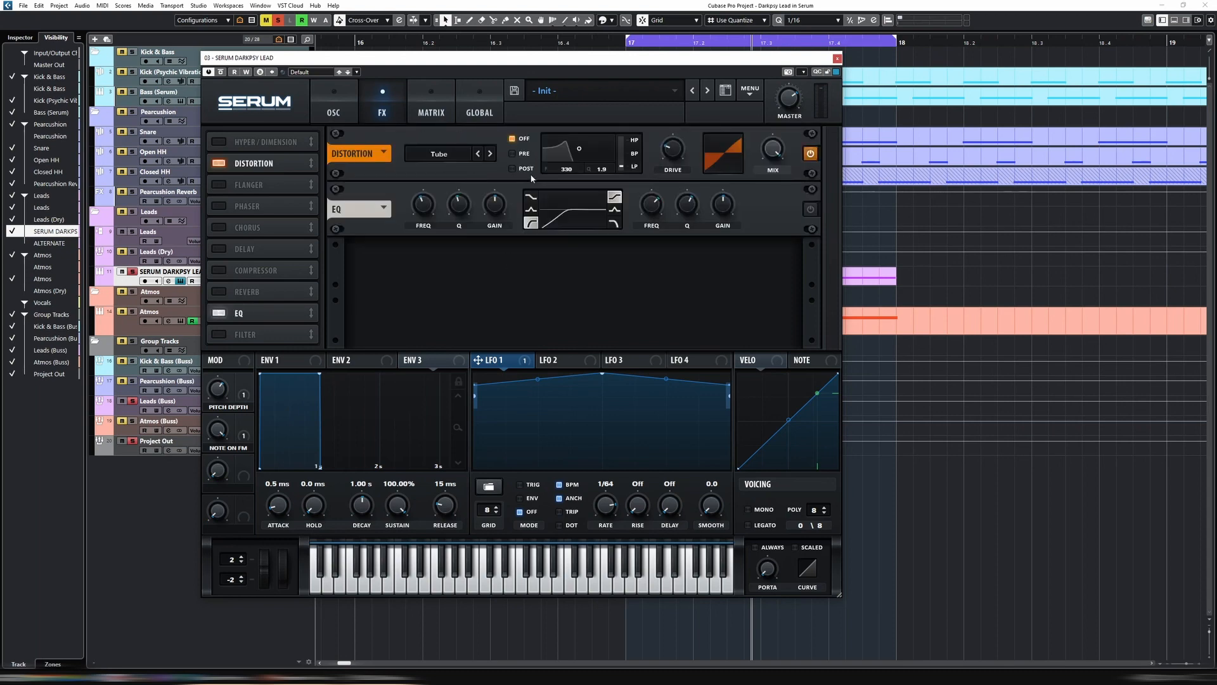
left_click(455, 153)
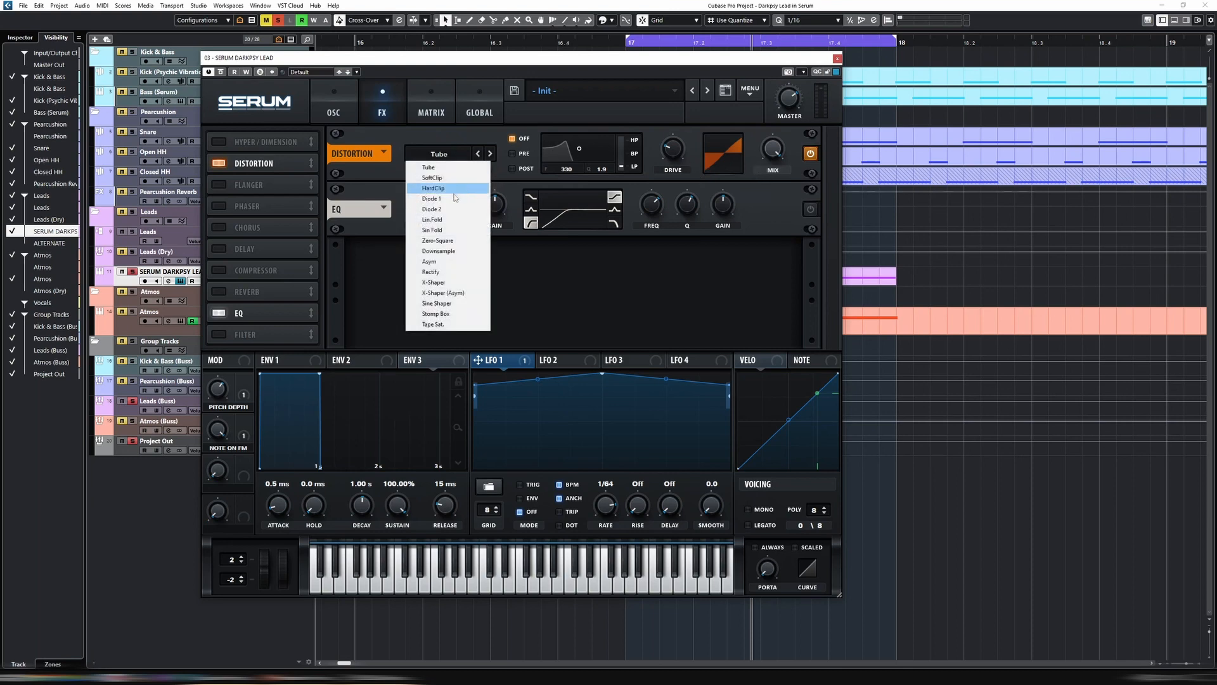
left_click(454, 198)
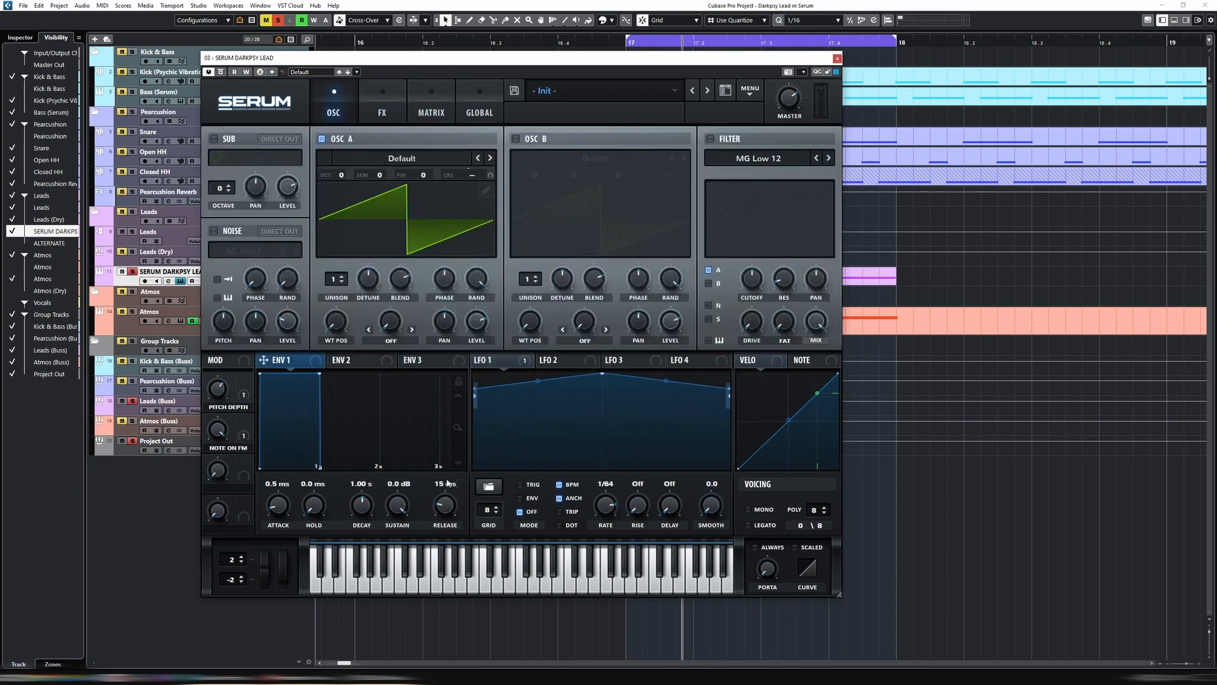
Bring Envelope 1's sustain down to minimum, shorten its decay to 259 ms and play the lead
left_click_drag(397, 505, 409, 660)
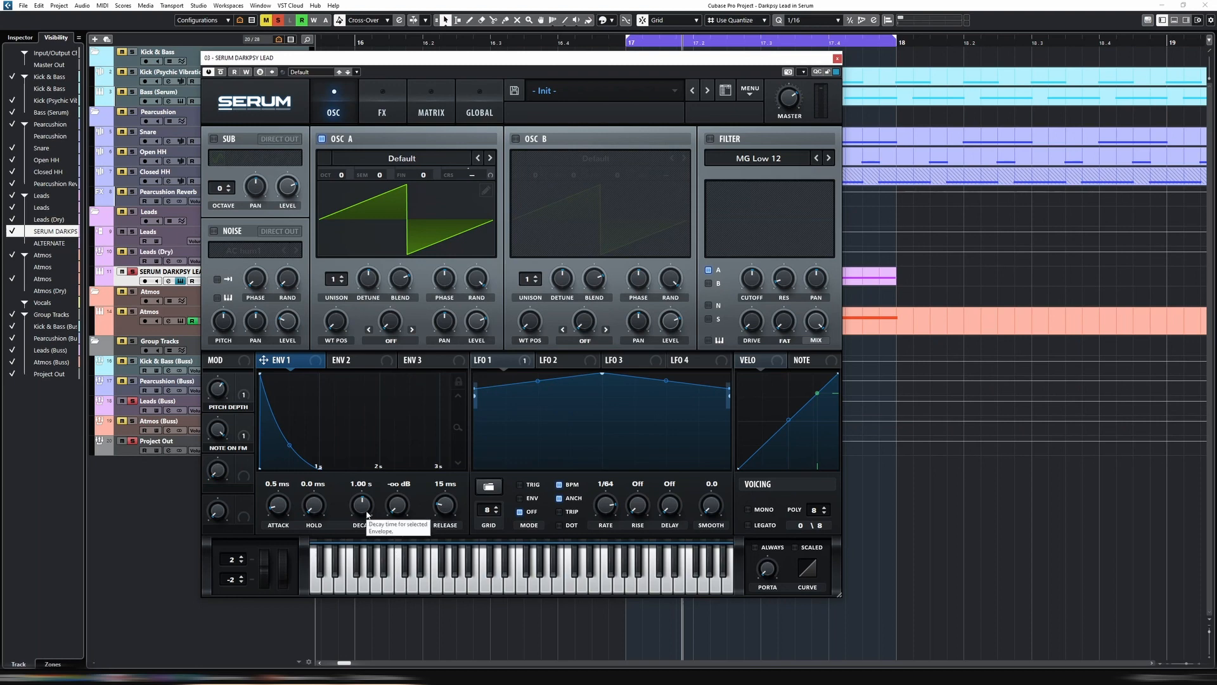
mouse_move(368, 514)
left_mouse_down()
mouse_move(367, 526)
mouse_move(365, 511)
left_mouse_up()
key("space")
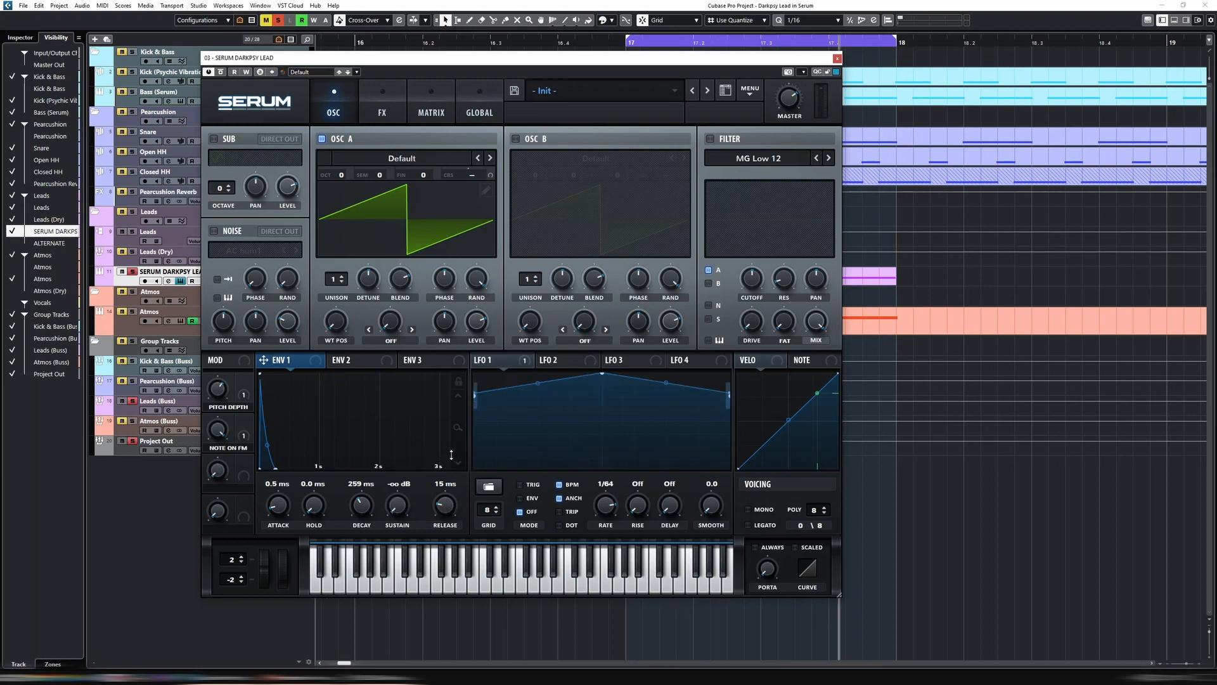
Modulate Envelope 1's decay with NoteOn Rand1 and slightly reduce that routing's amount in the modulation matrix
right_click(362, 492)
mouse_move(448, 555)
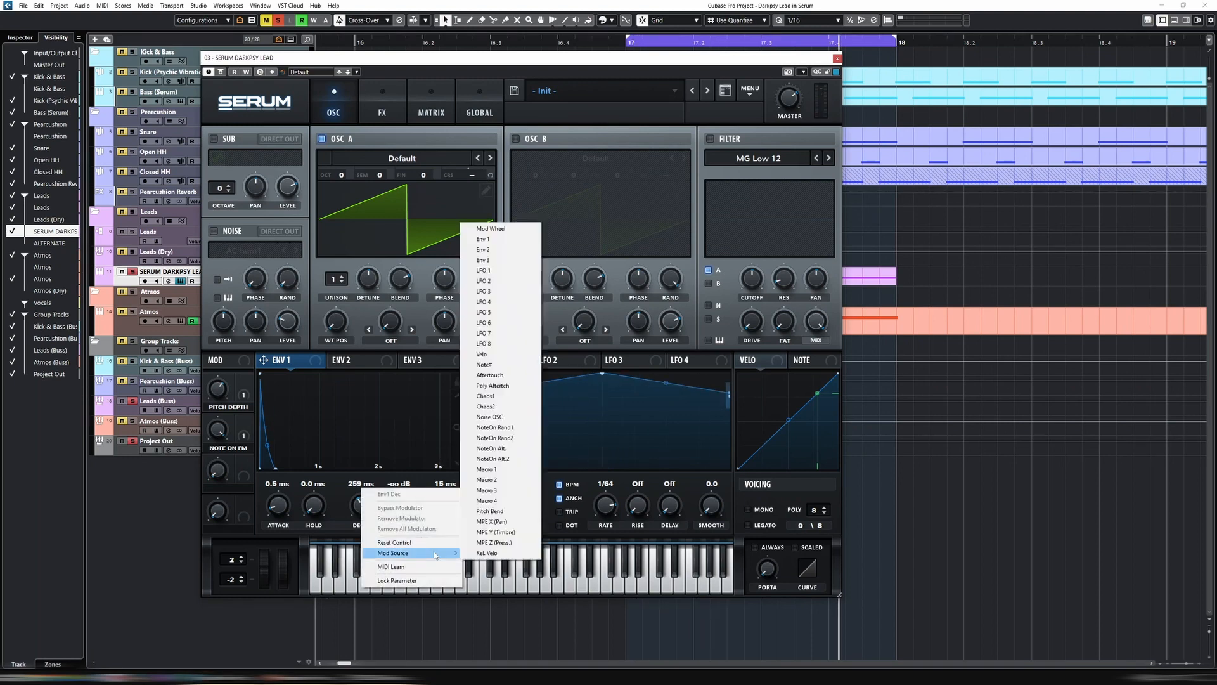
left_click(494, 428)
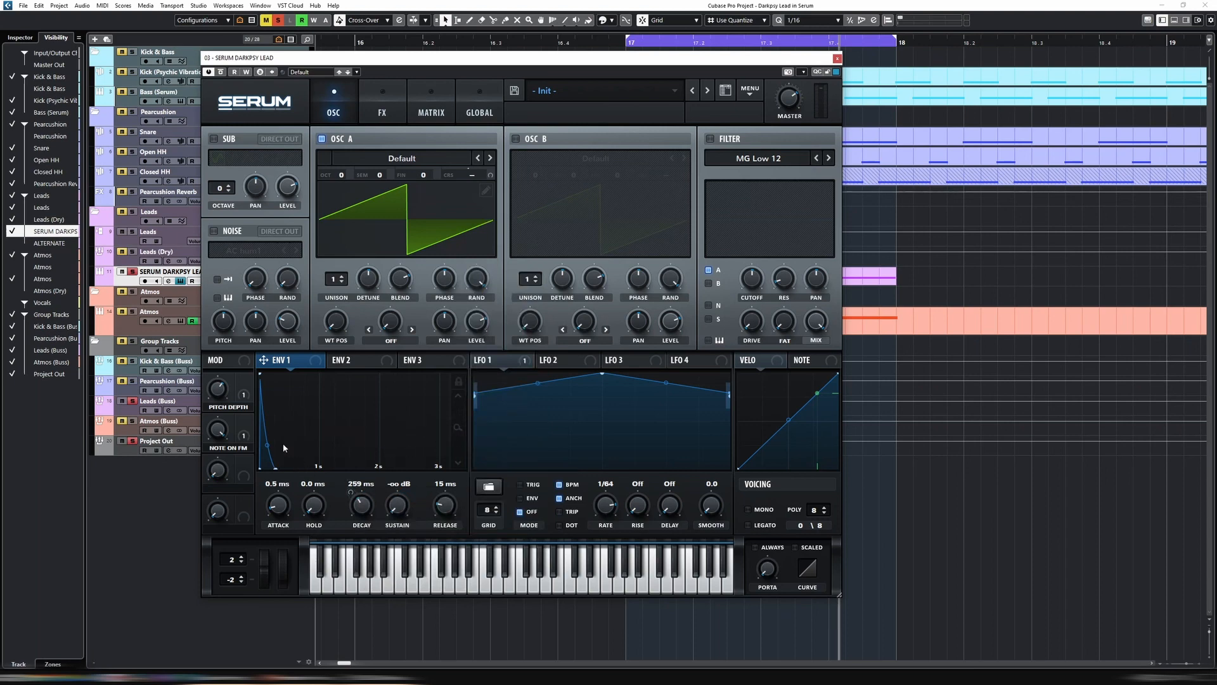
left_click(431, 108)
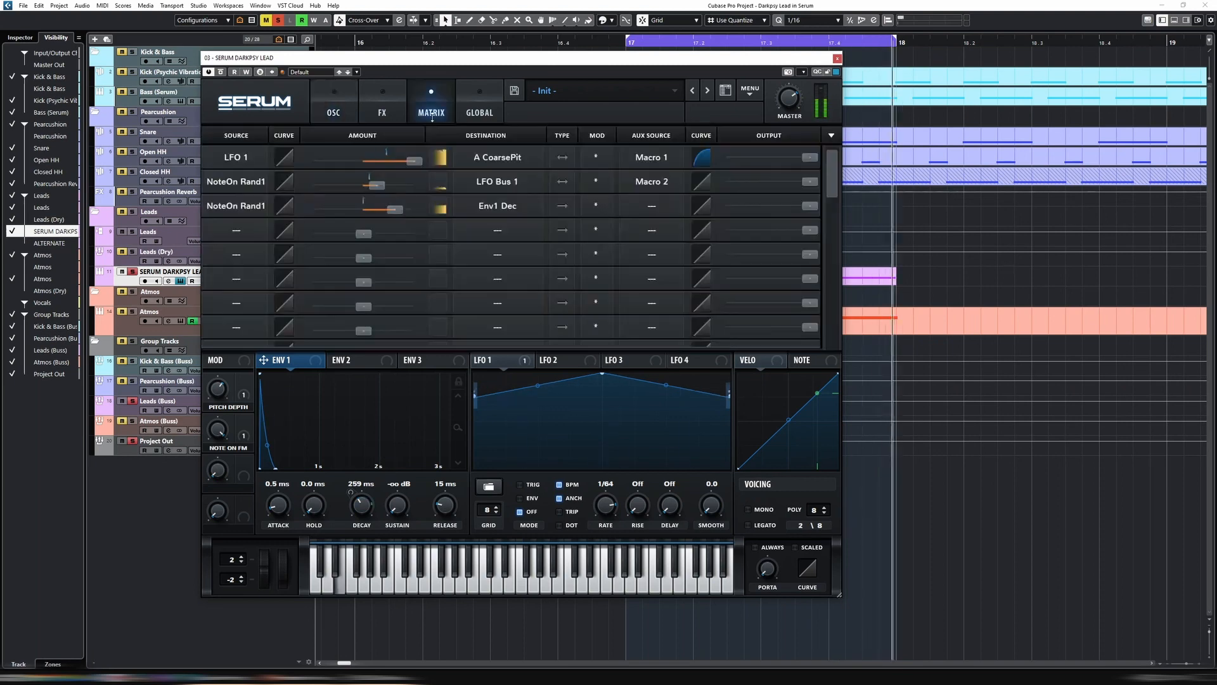
left_click_drag(399, 210, 393, 212)
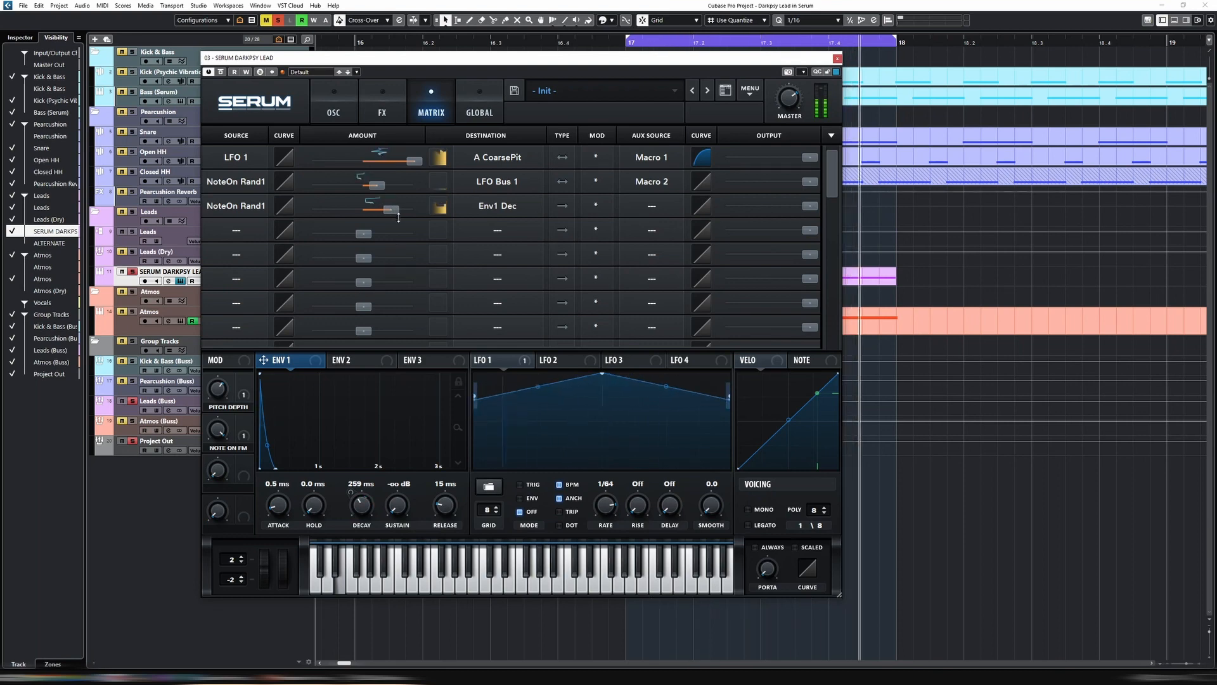
Move Distortion to the start of the effects chain, then enable Filter and place it directly after Distortion
left_click(333, 108)
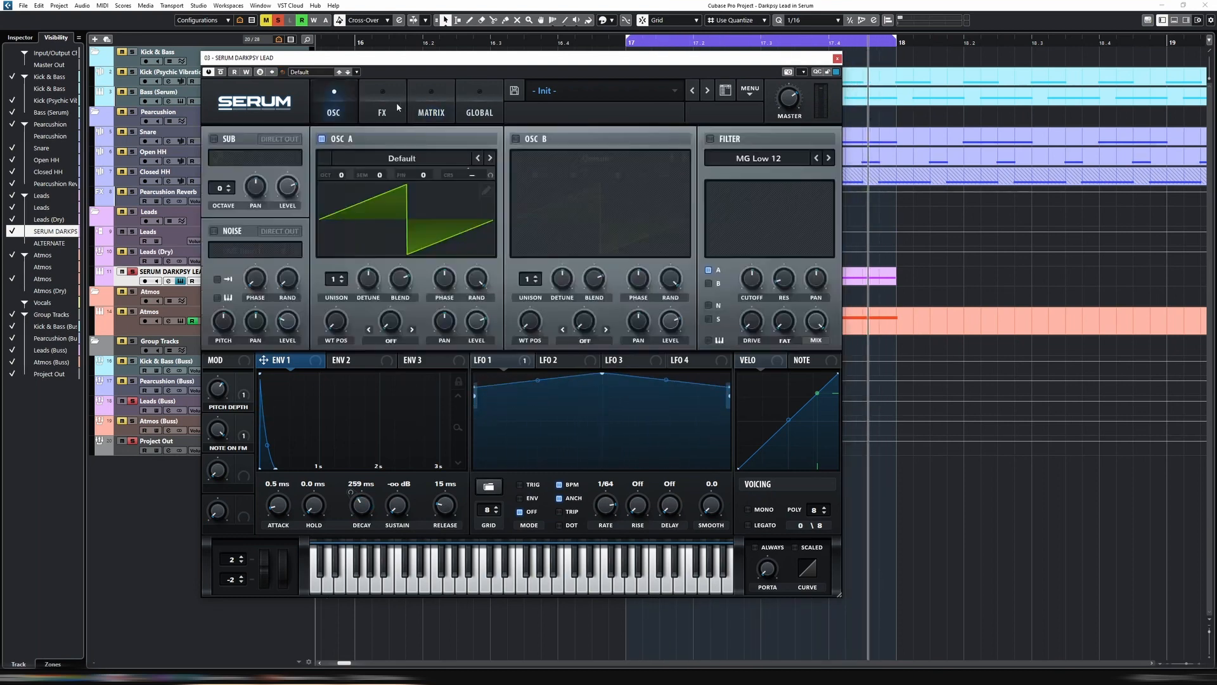
left_click(384, 109)
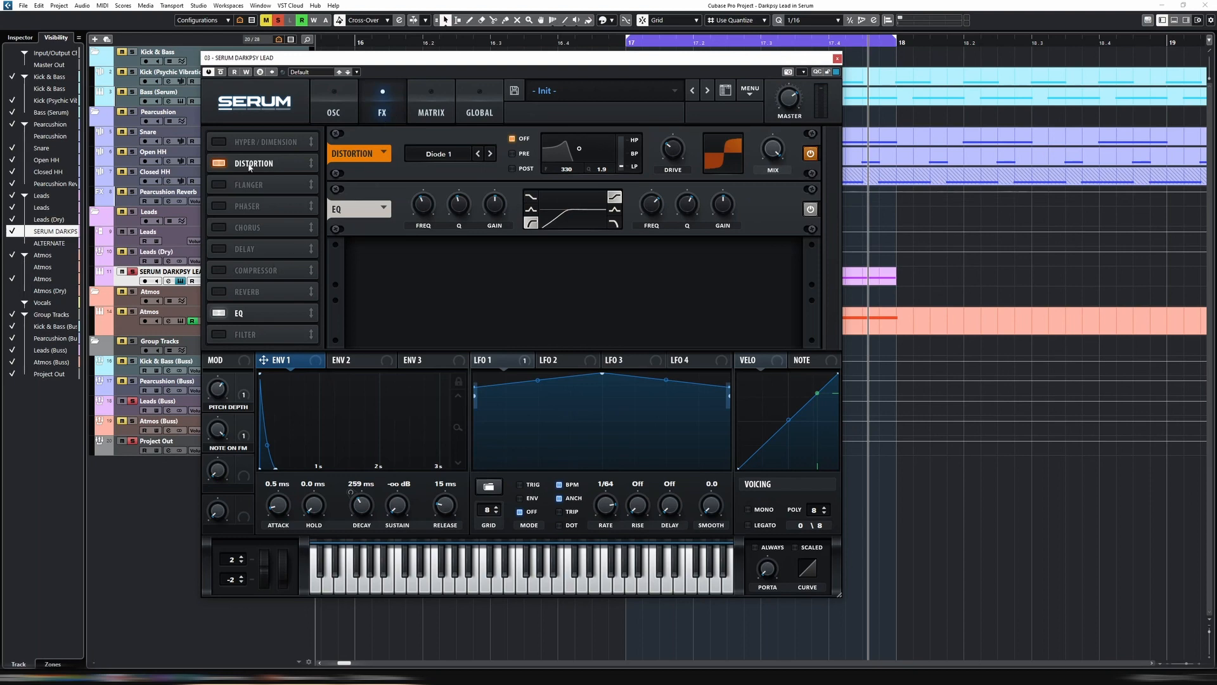
left_click_drag(251, 166, 252, 142)
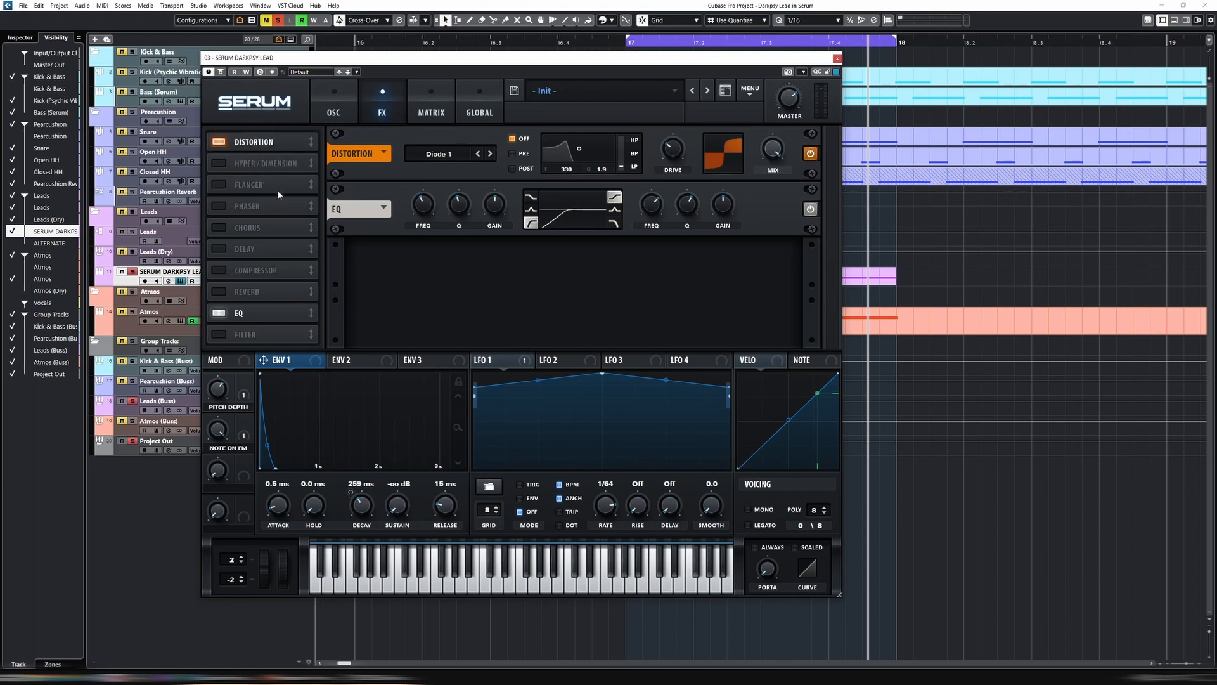
left_click(219, 334)
left_click_drag(251, 334, 283, 162)
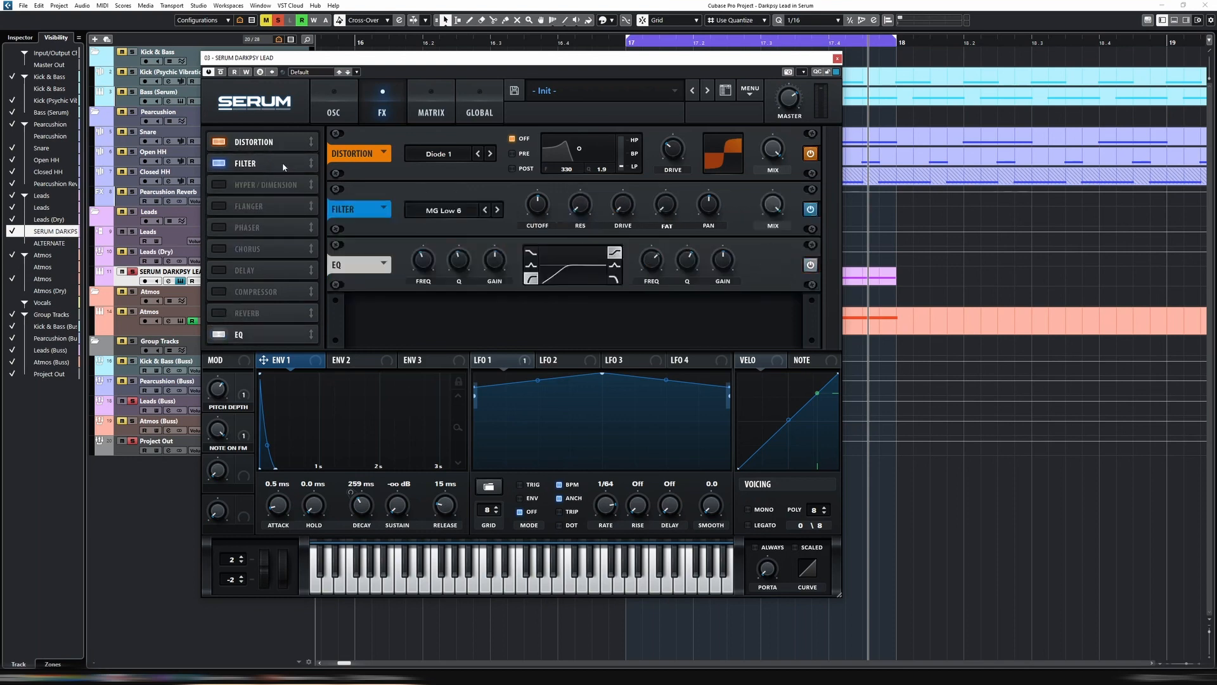
Set the effects filter type to Combs from the Misc category
left_click(418, 210)
mouse_move(451, 226)
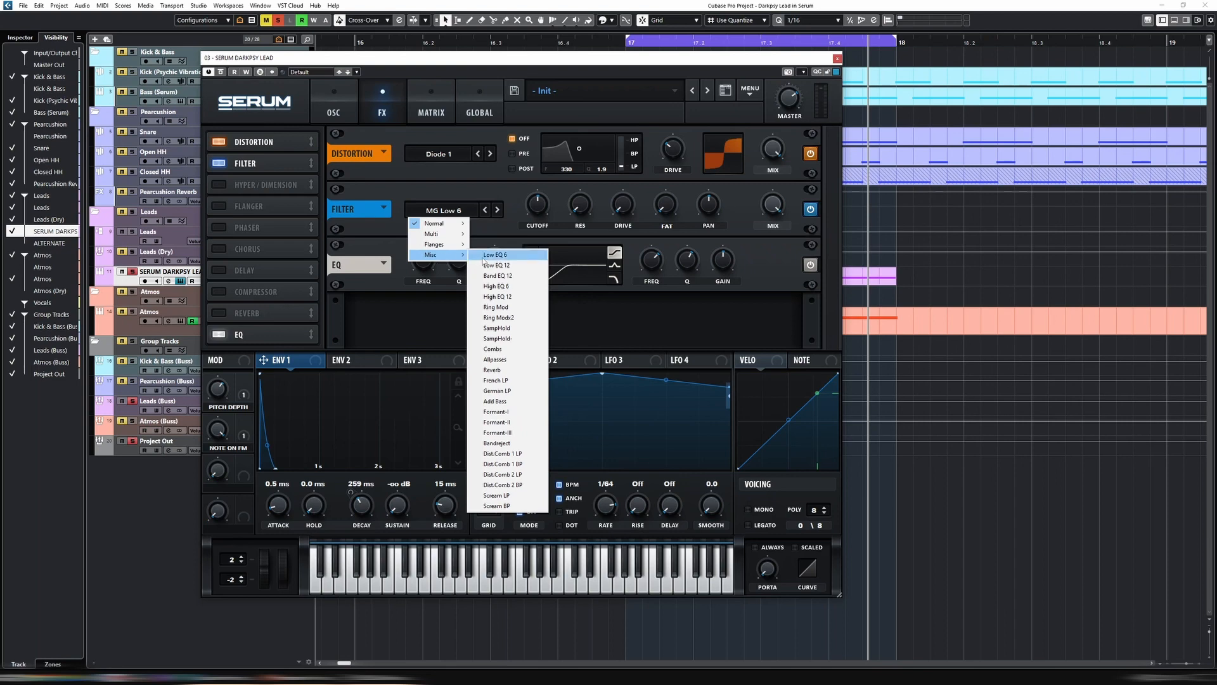
left_click(506, 349)
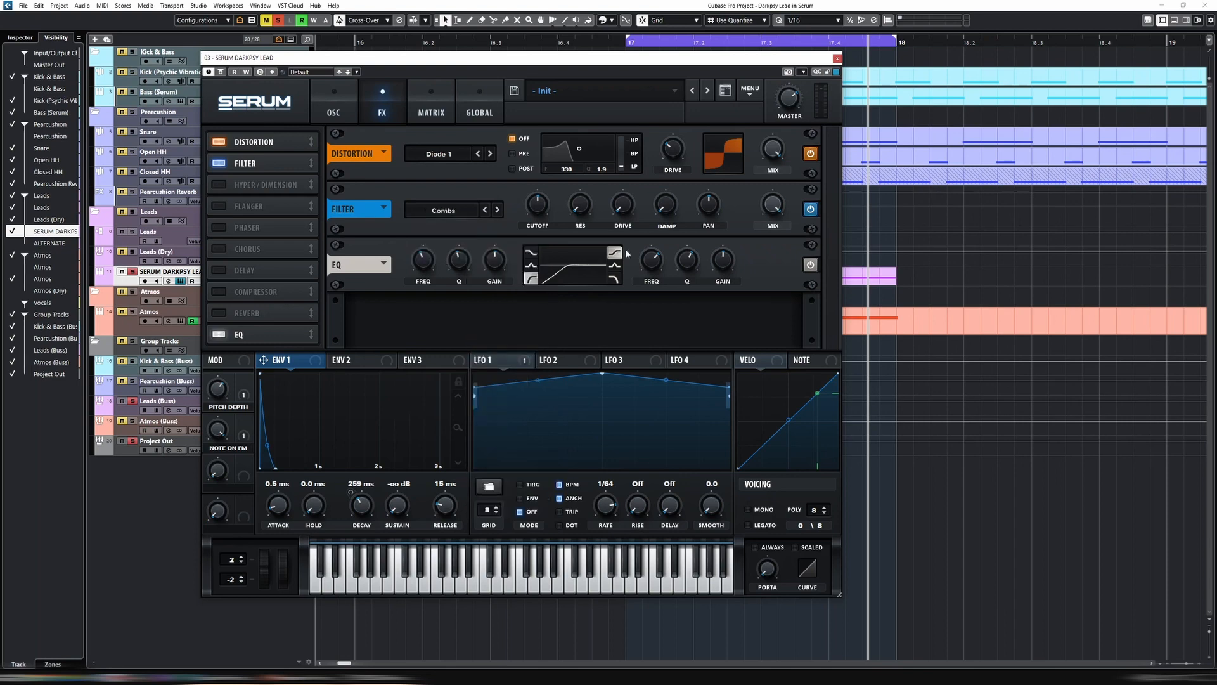
Tune the comb filter's cutoff, resonance and damping by ear, raising the resonance to about half
mouse_move(541, 223)
left_click_drag(540, 224, 584, 203)
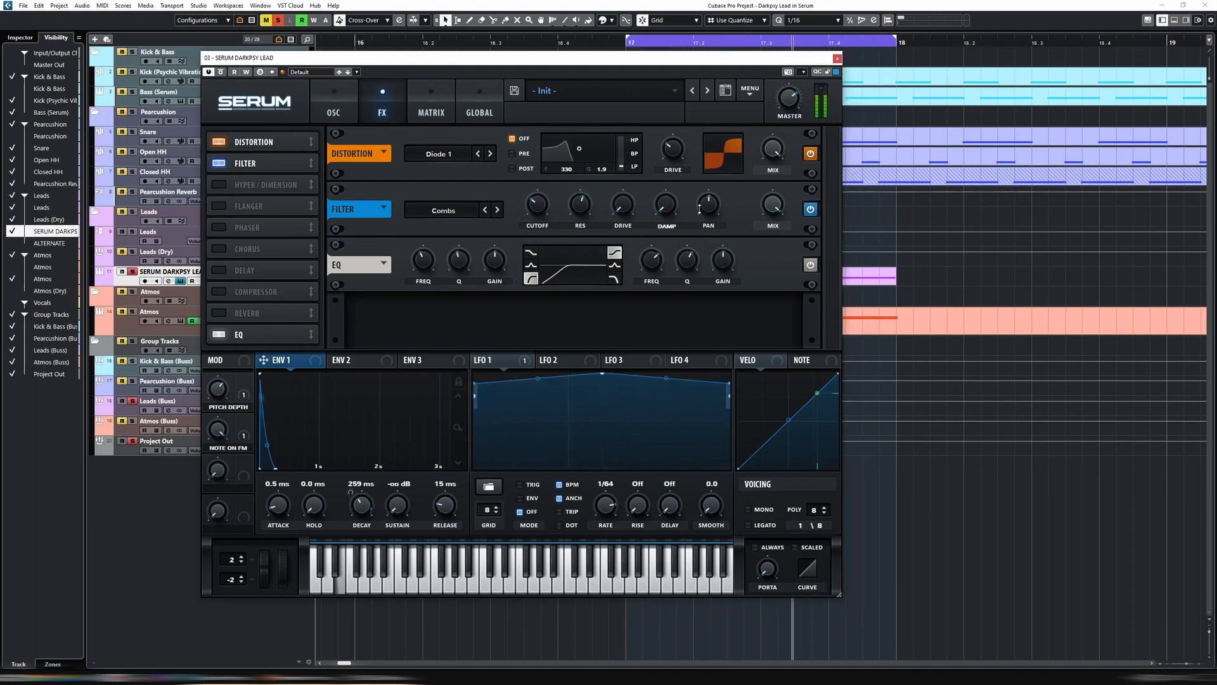
left_click_drag(670, 208, 672, 177)
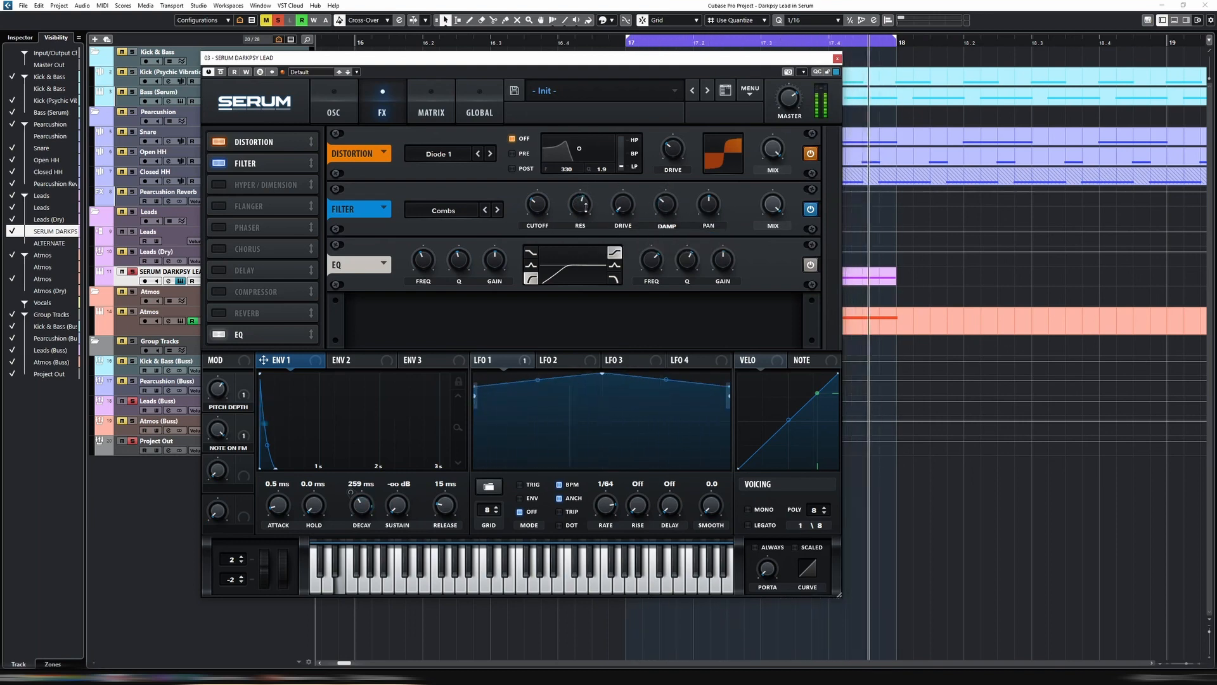
mouse_move(544, 212)
left_click_drag(545, 211, 544, 200)
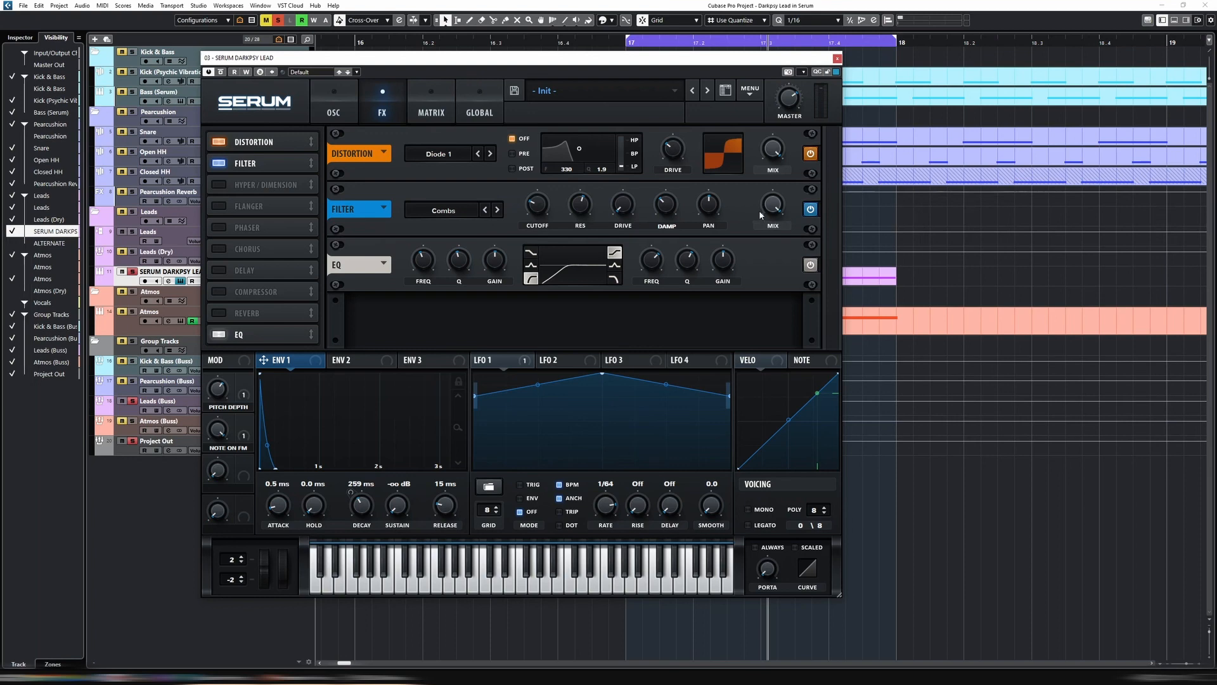
mouse_move(544, 204)
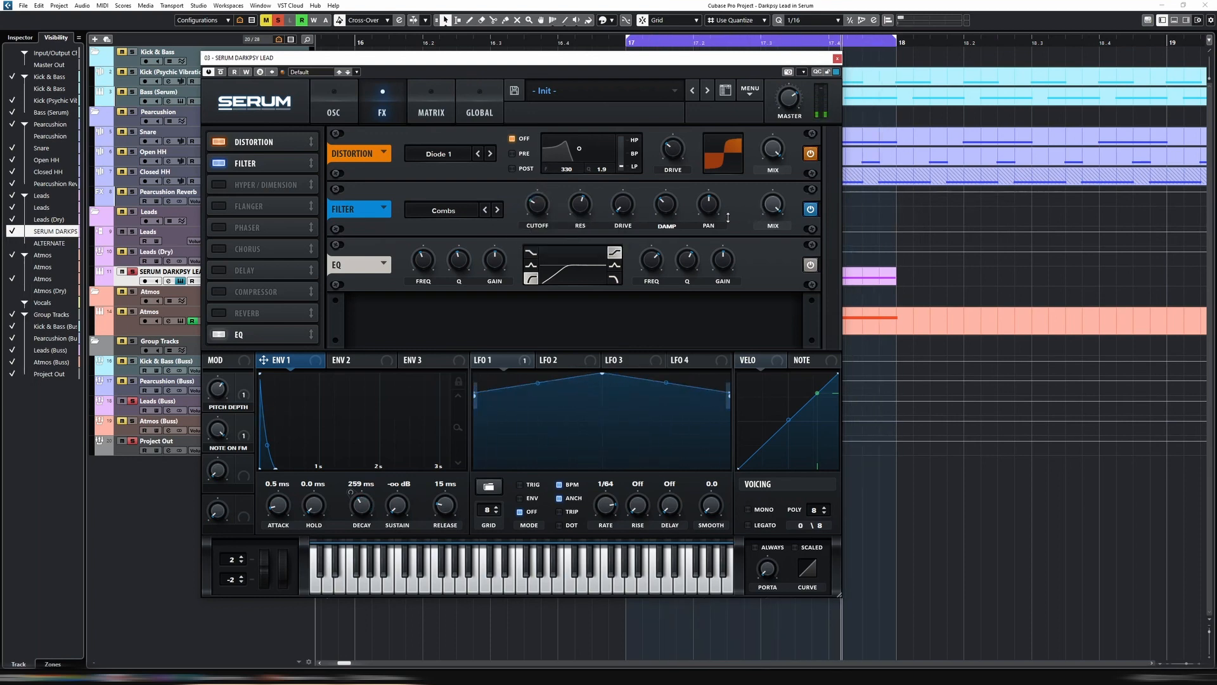
Modulate the comb filter's damping with NoteOn Rand2 and its cutoff with NoteOn Rand1
right_click(709, 194)
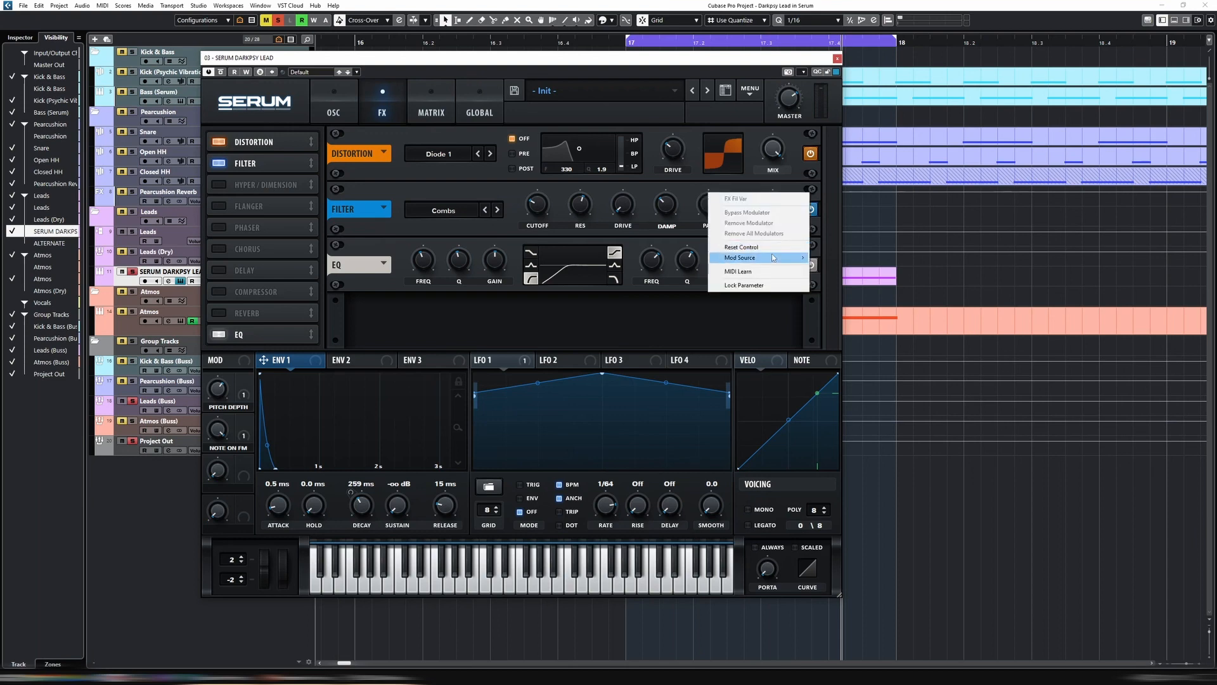
mouse_move(773, 258)
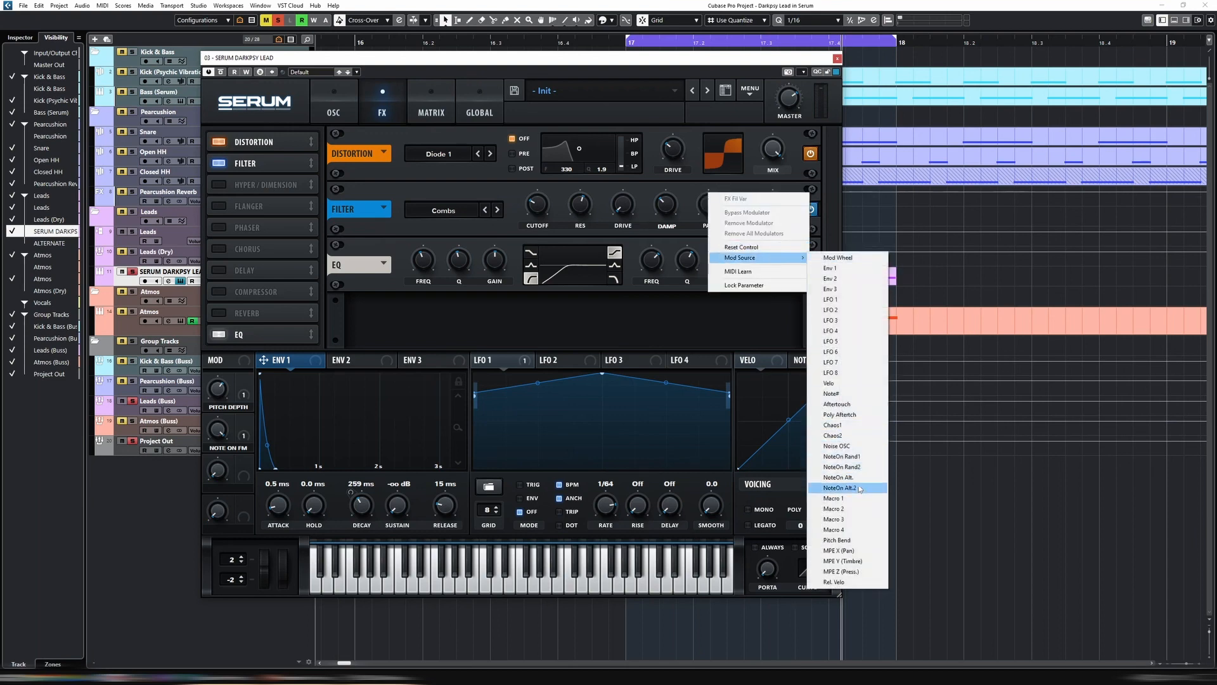
left_click(875, 467)
right_click(537, 215)
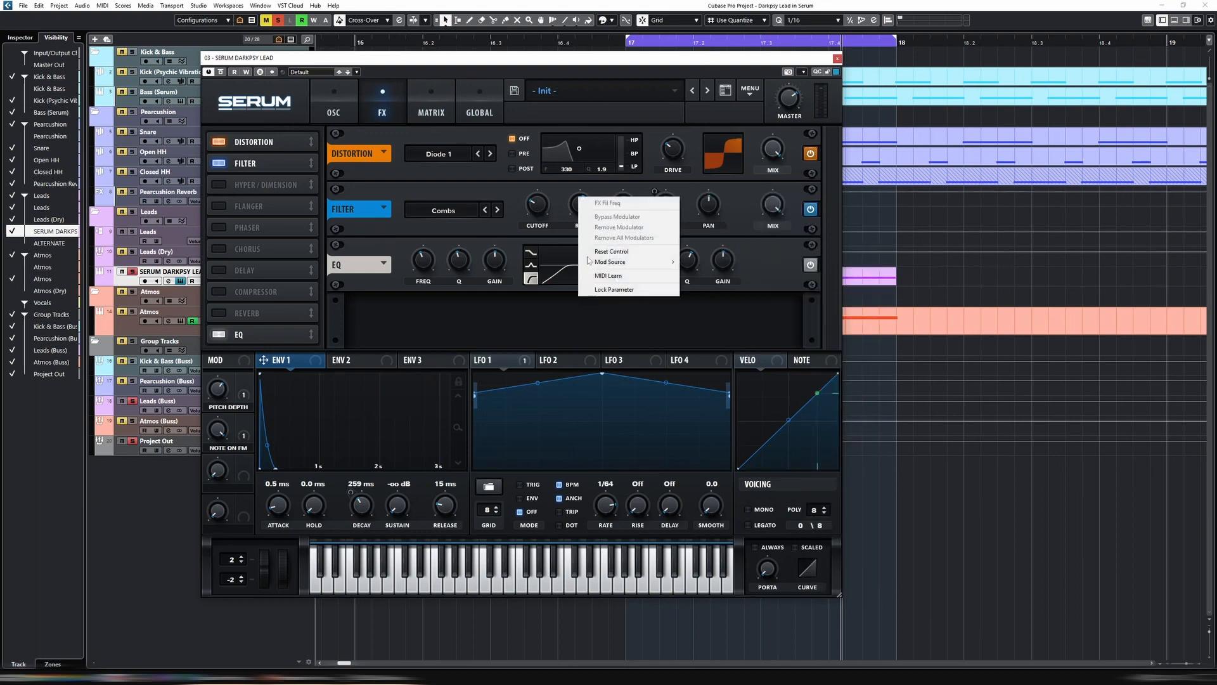
mouse_move(666, 263)
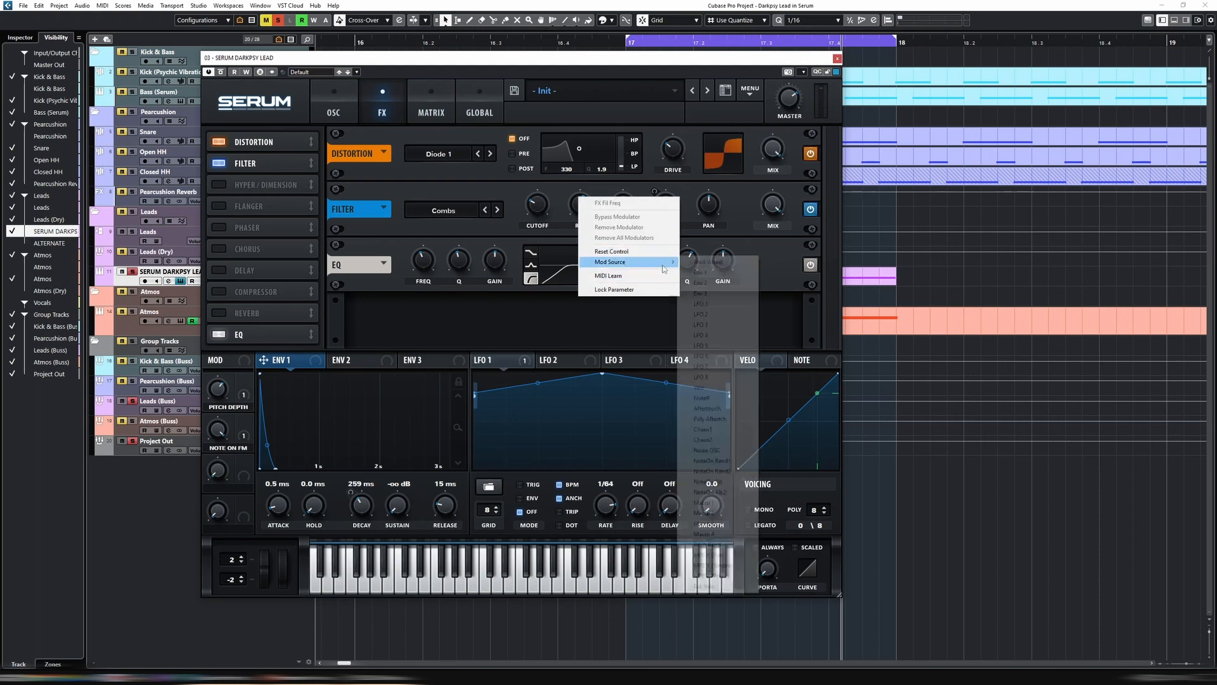
left_click(728, 461)
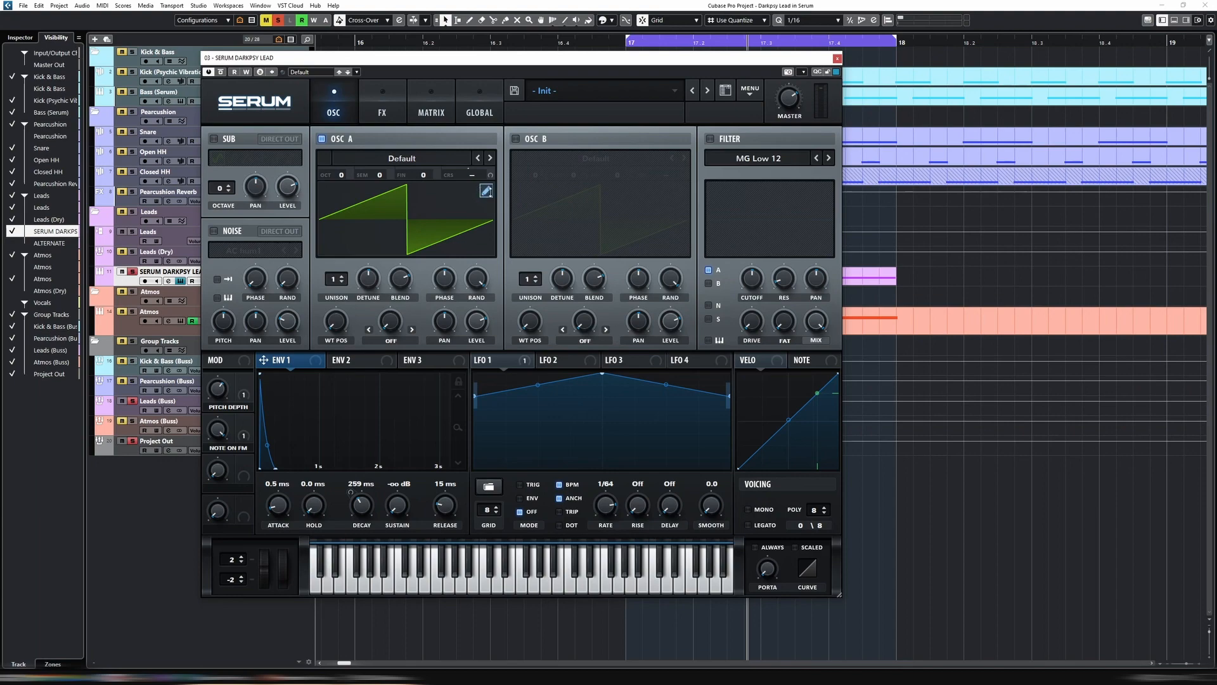
Load the Basic Shapes wavetable from the Analog category into oscillator A
left_click(487, 191)
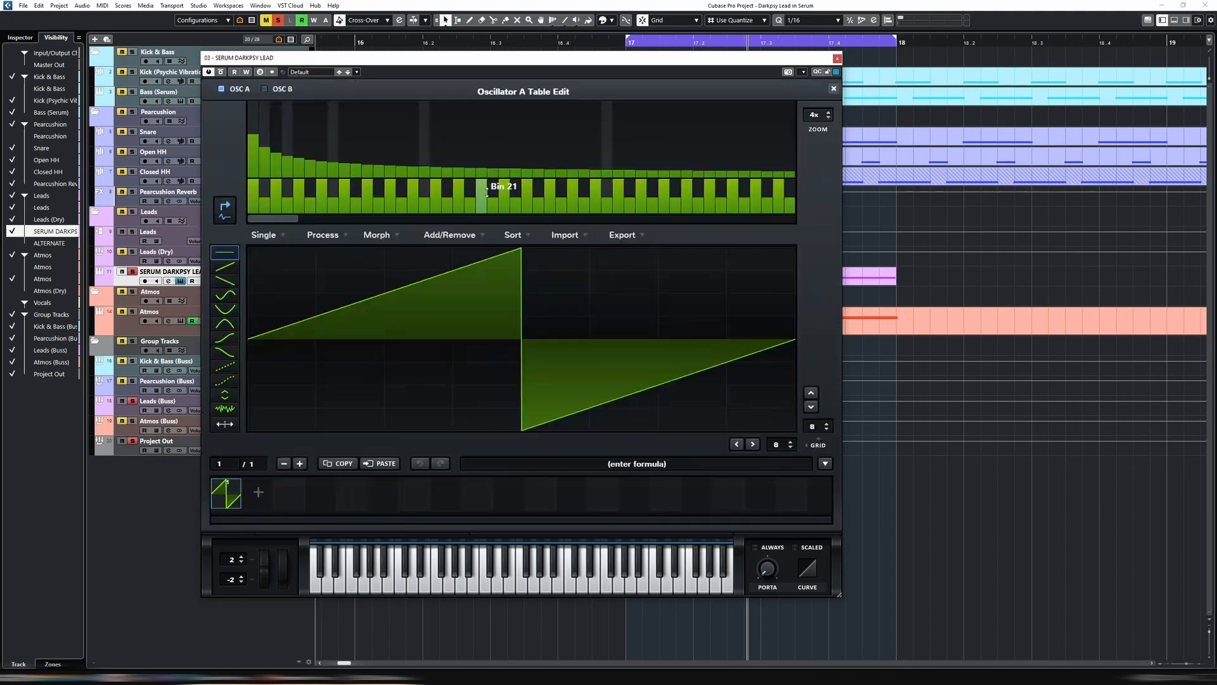
left_click(408, 160)
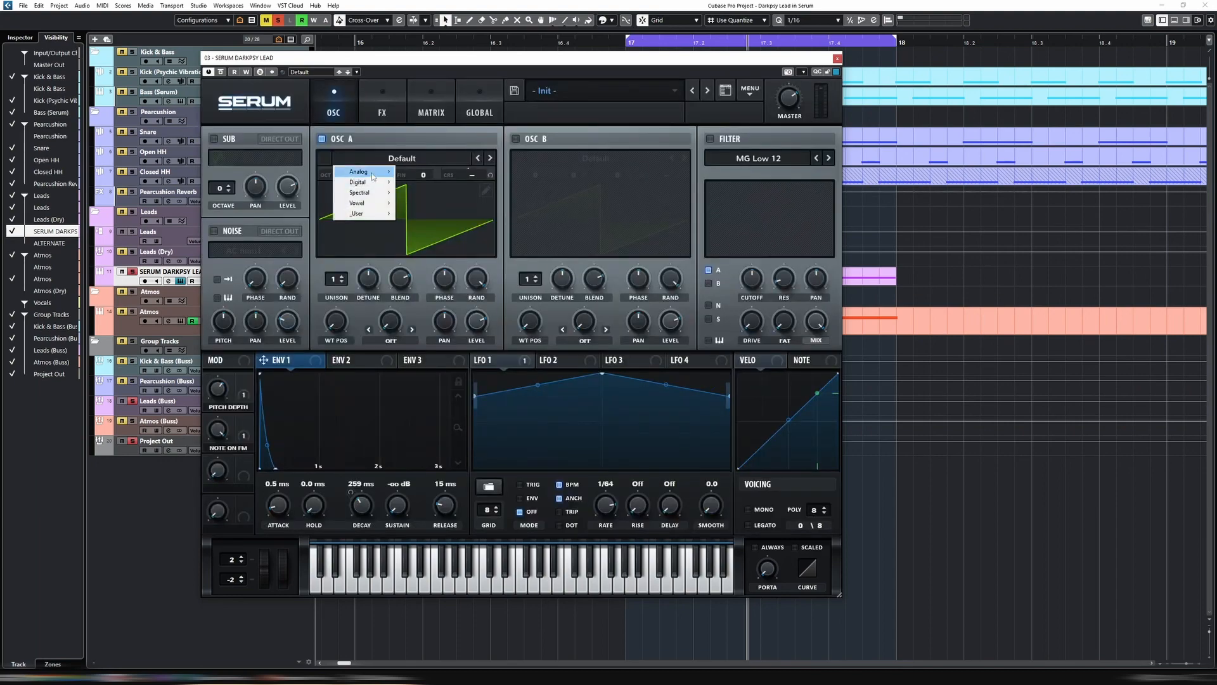
mouse_move(372, 177)
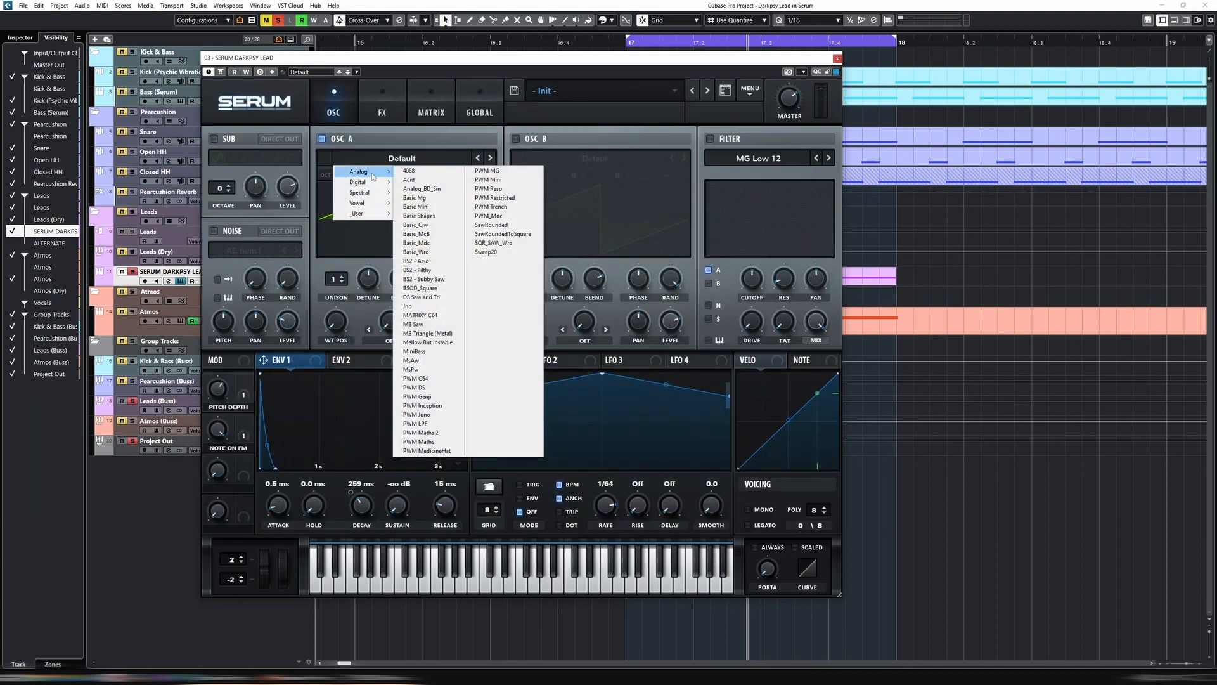
left_click(426, 214)
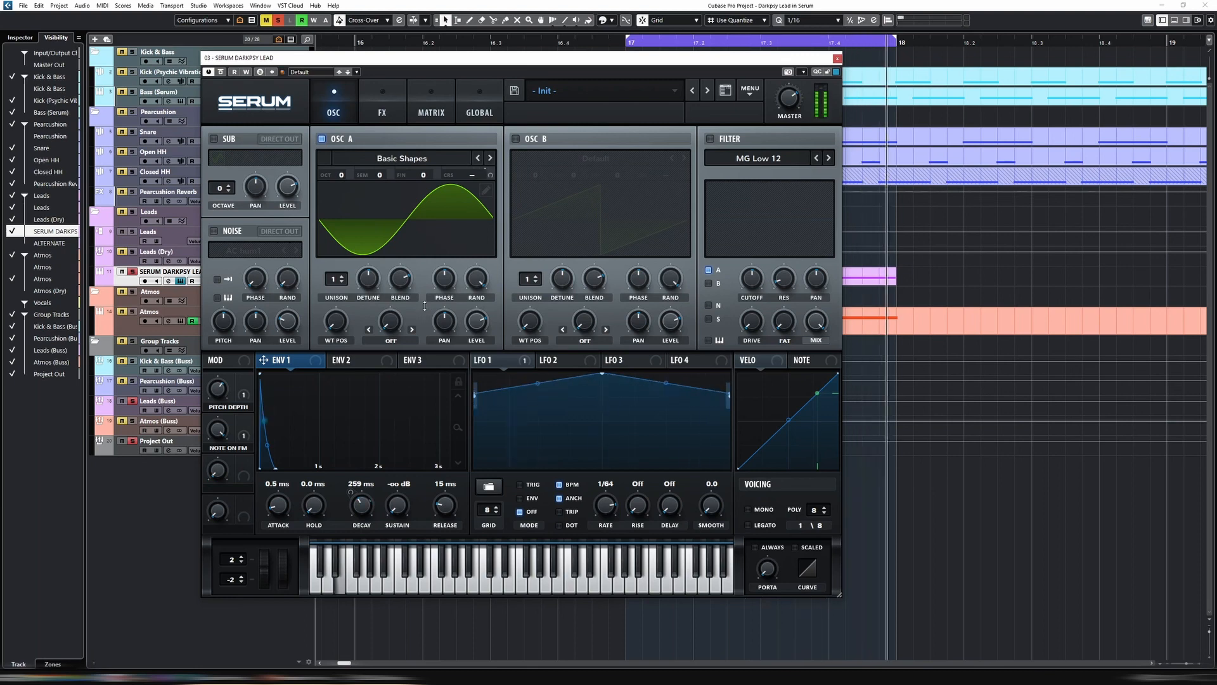
View frame 7 of the Basic Shapes wavetable in oscillator A's table editor and close the editor
left_click(486, 190)
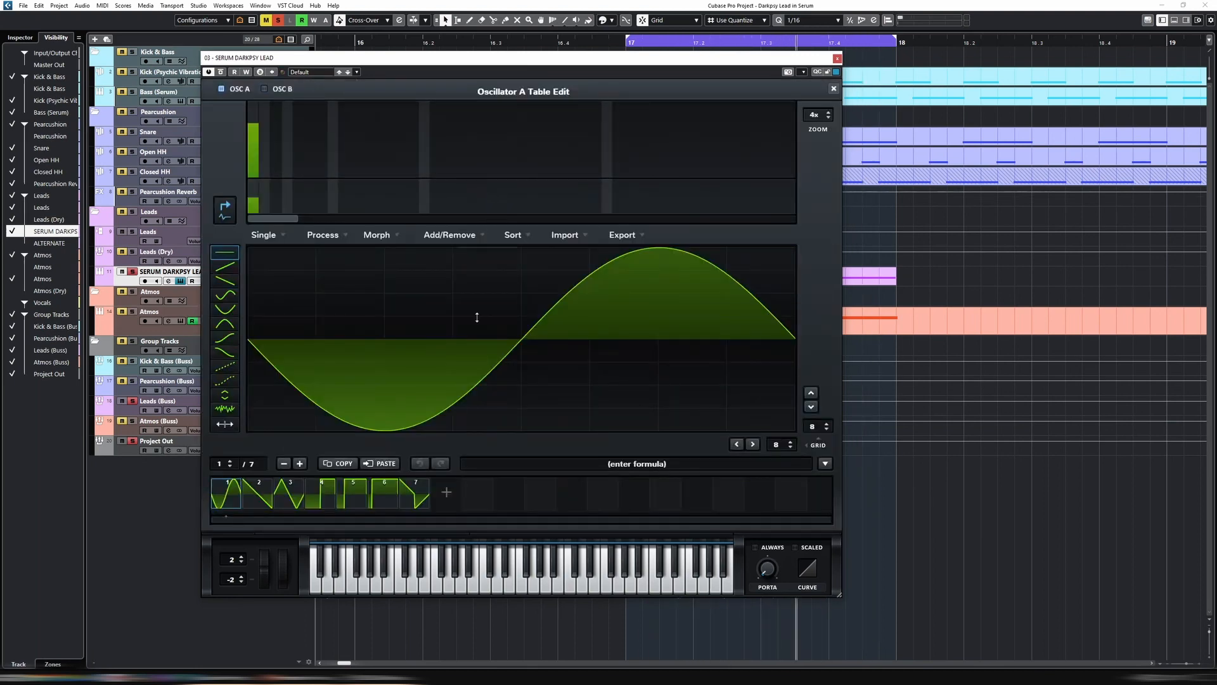
left_click(424, 500)
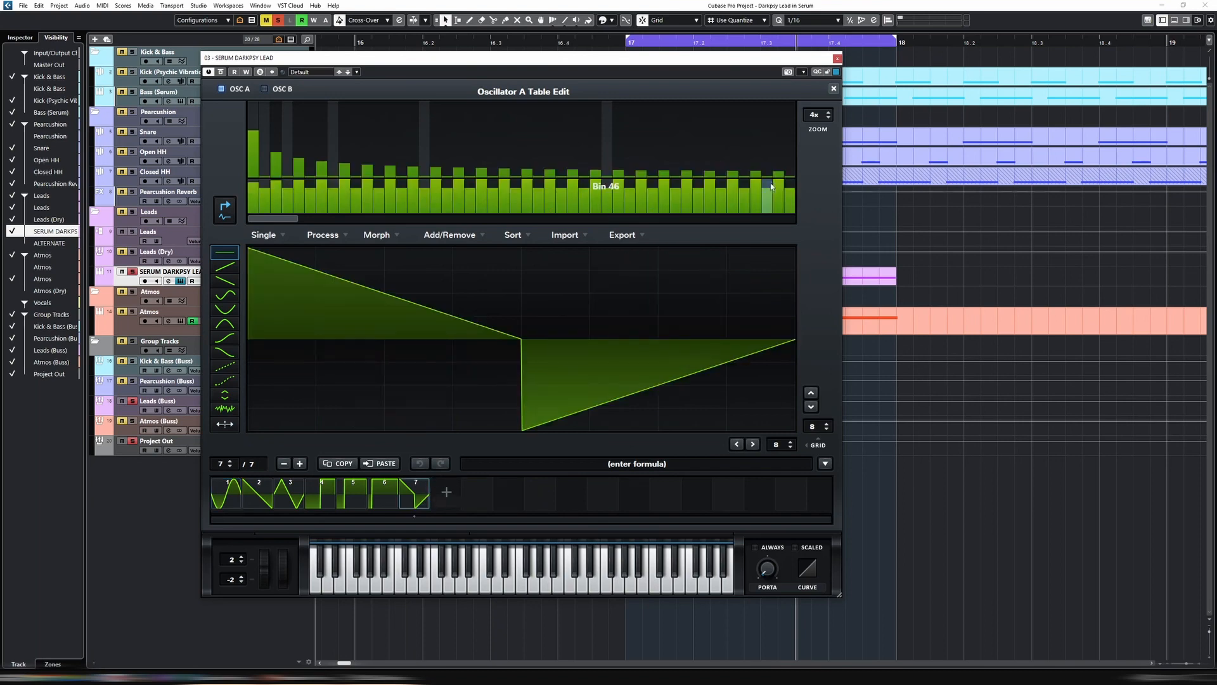
left_click(833, 88)
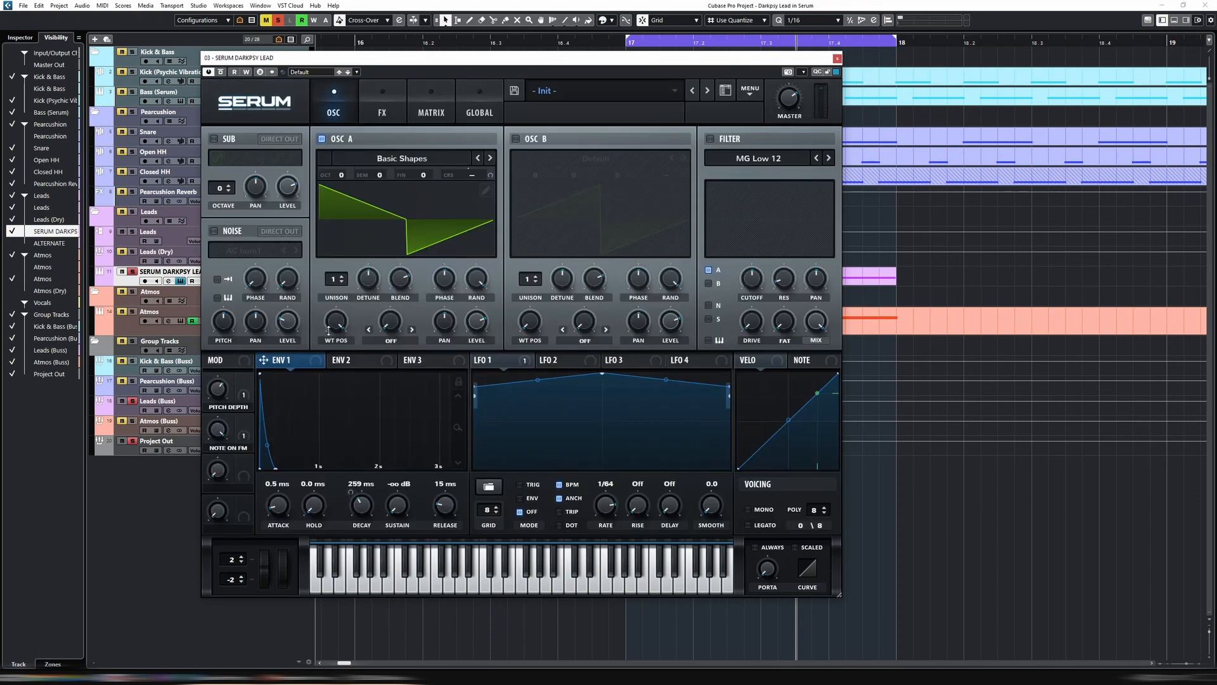
Audition oscillator A at the sine frame, then raise its wavetable position to 7 during playback
left_click_drag(329, 330, 326, 440)
key("space")
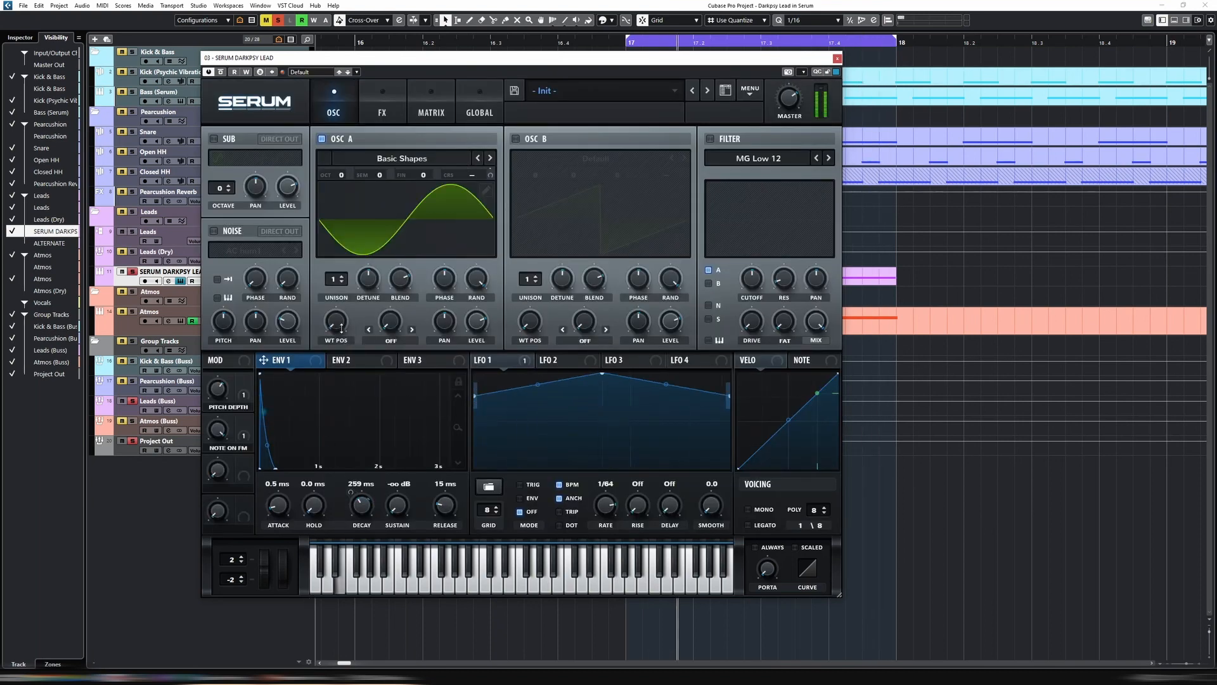
left_click_drag(341, 328, 348, 296)
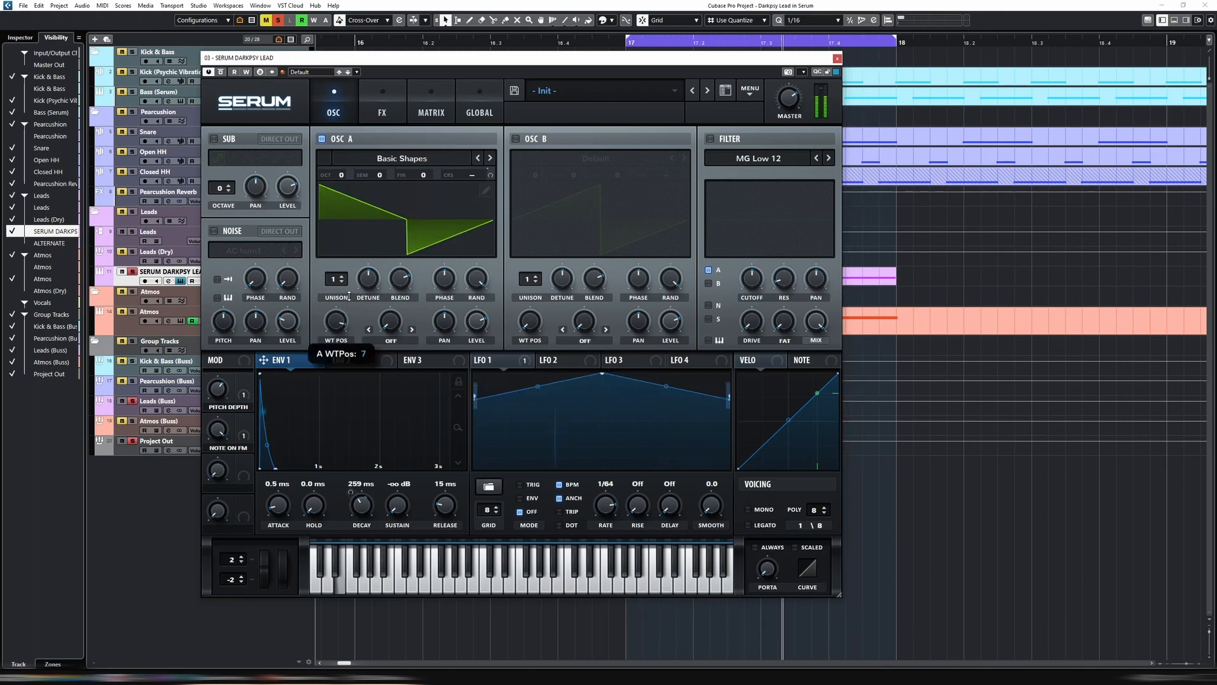
Remove frames 7, 6 and 5 and the triangle frame 3 from oscillator A's Basic Shapes wavetable in its table editor, and close the editor
key("space")
left_click(486, 191)
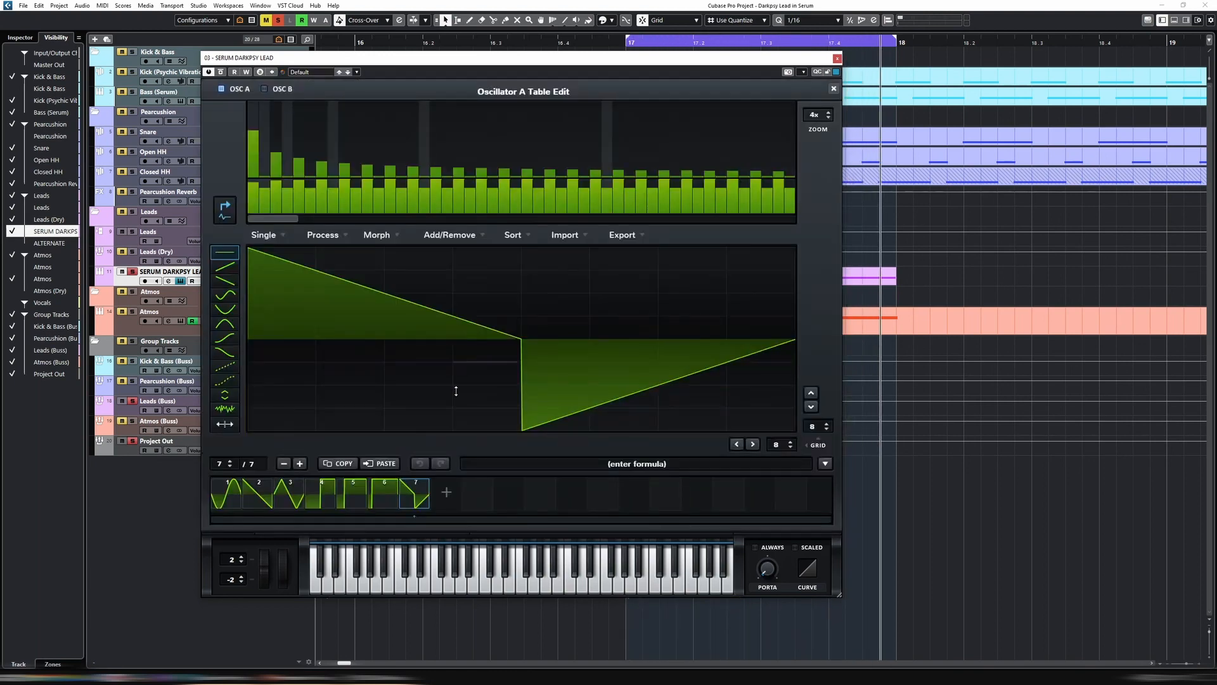
left_click(285, 464)
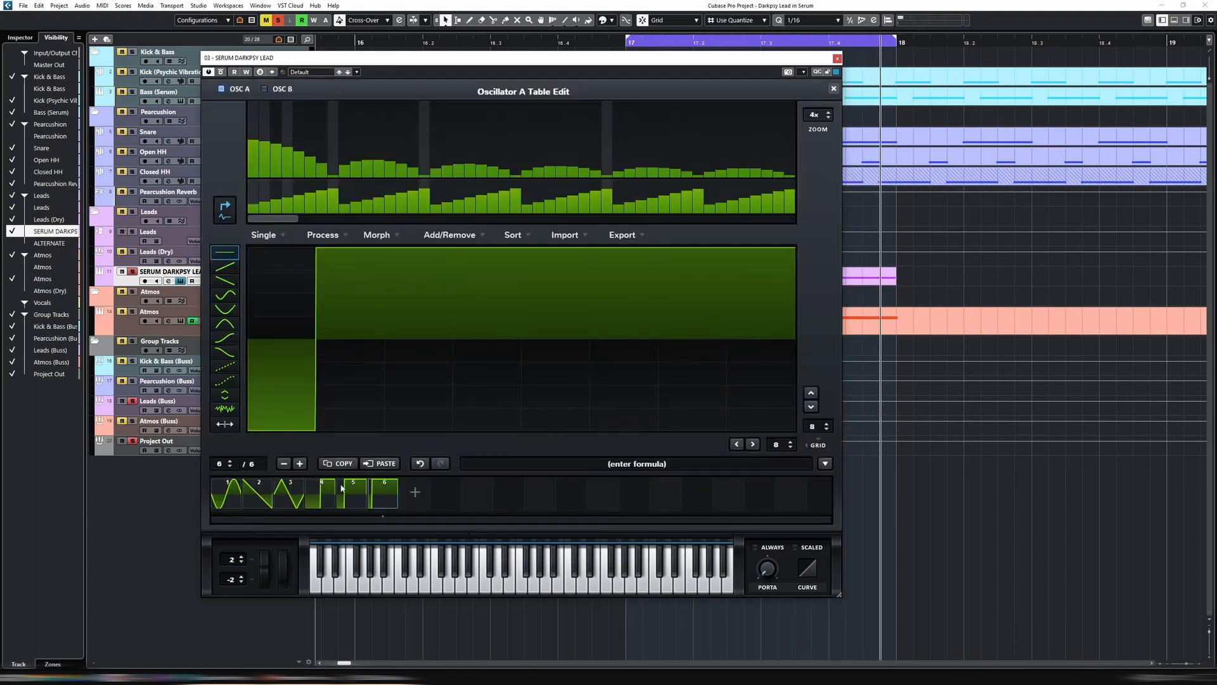
left_click(284, 464)
left_click(283, 464)
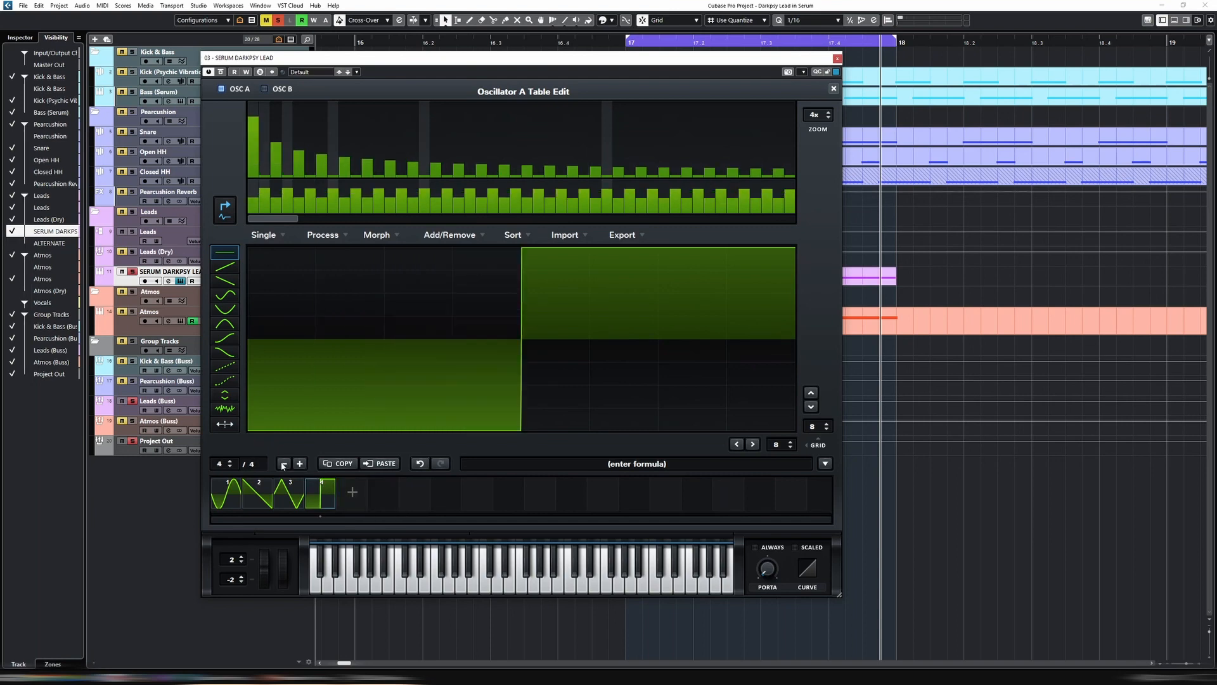
left_click(302, 503)
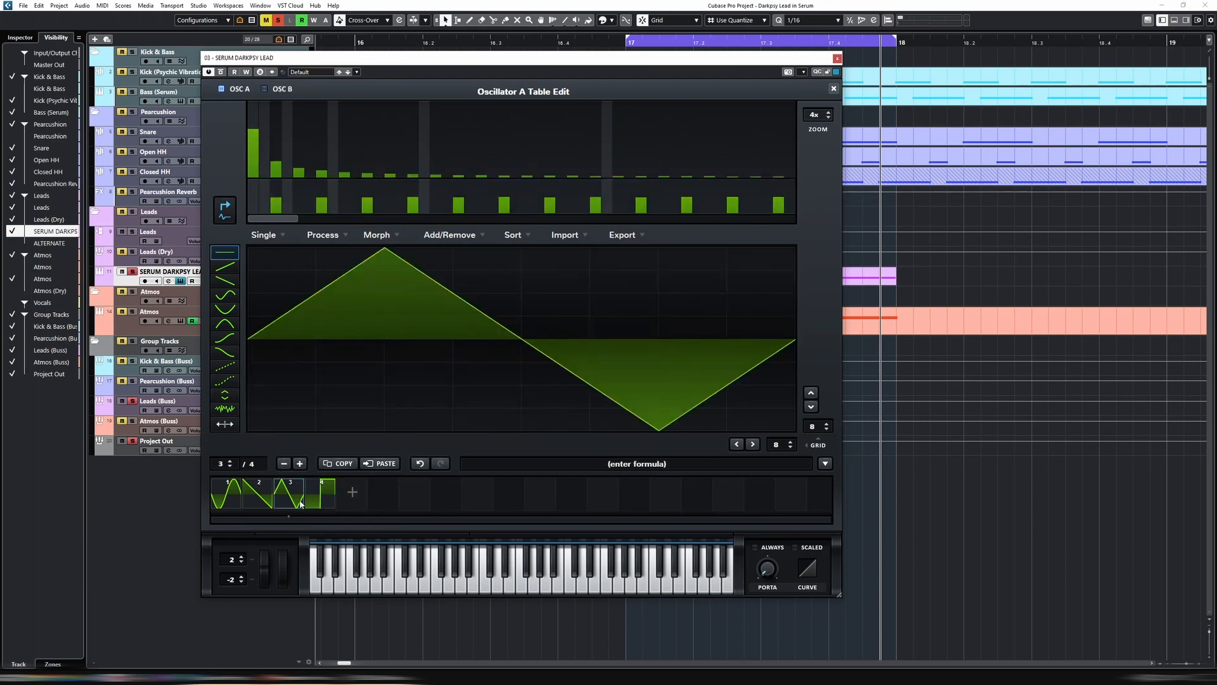
left_click(285, 464)
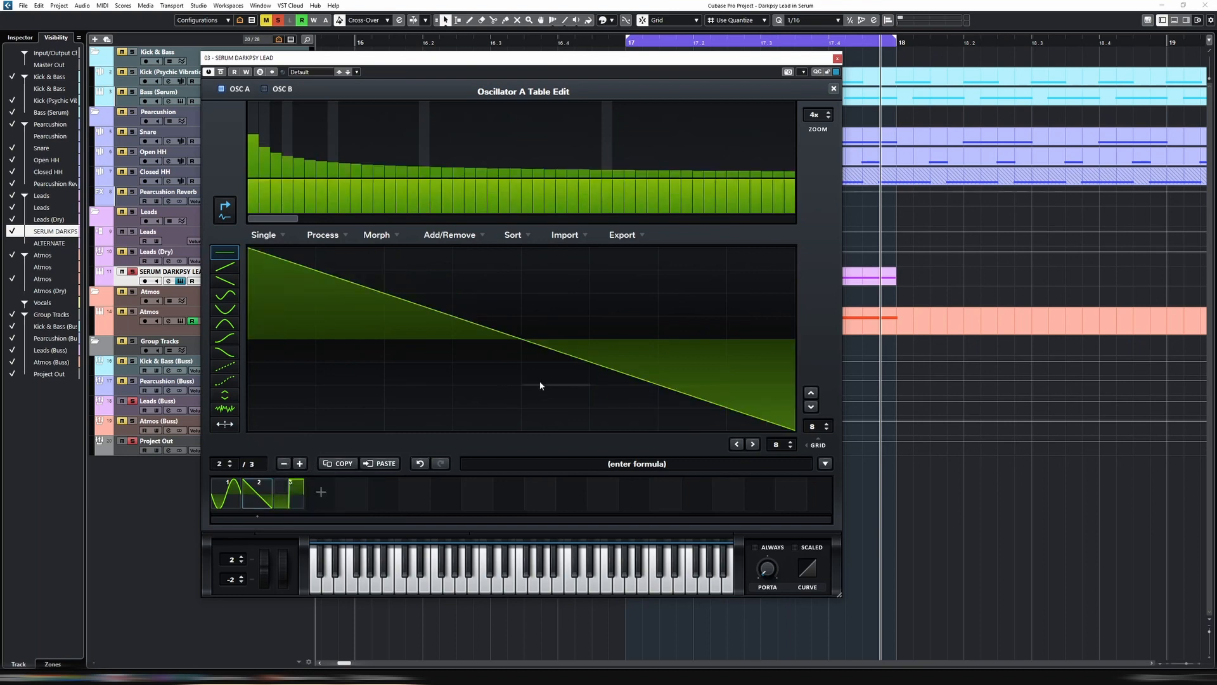
left_click(834, 89)
Morph oscillator A's three remaining frames into a 256-frame wavetable and return the wavetable position to the sine frame
left_click_drag(336, 321, 345, 339)
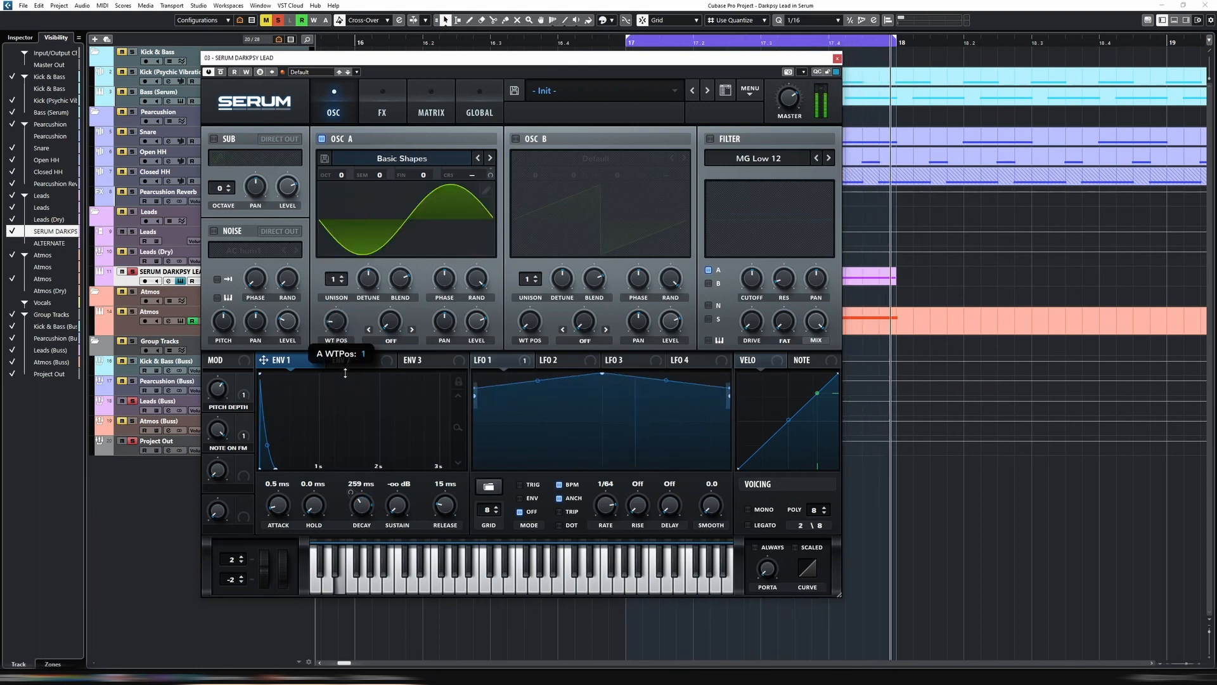
left_click(487, 193)
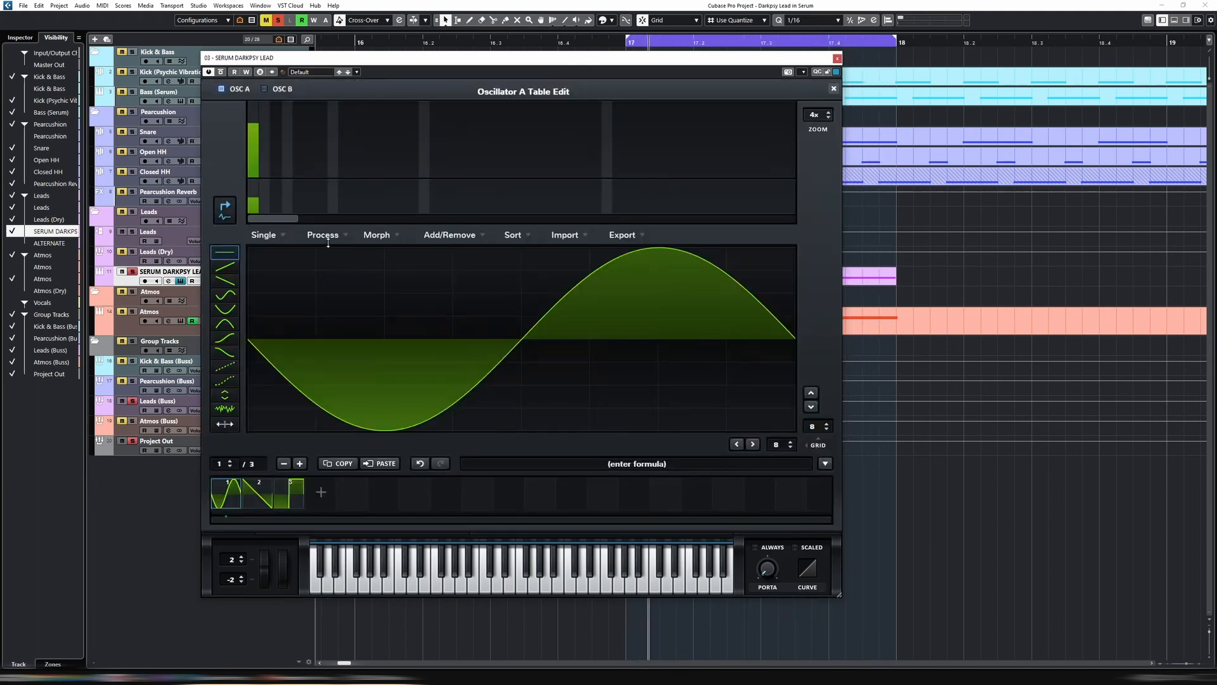
left_click(376, 234)
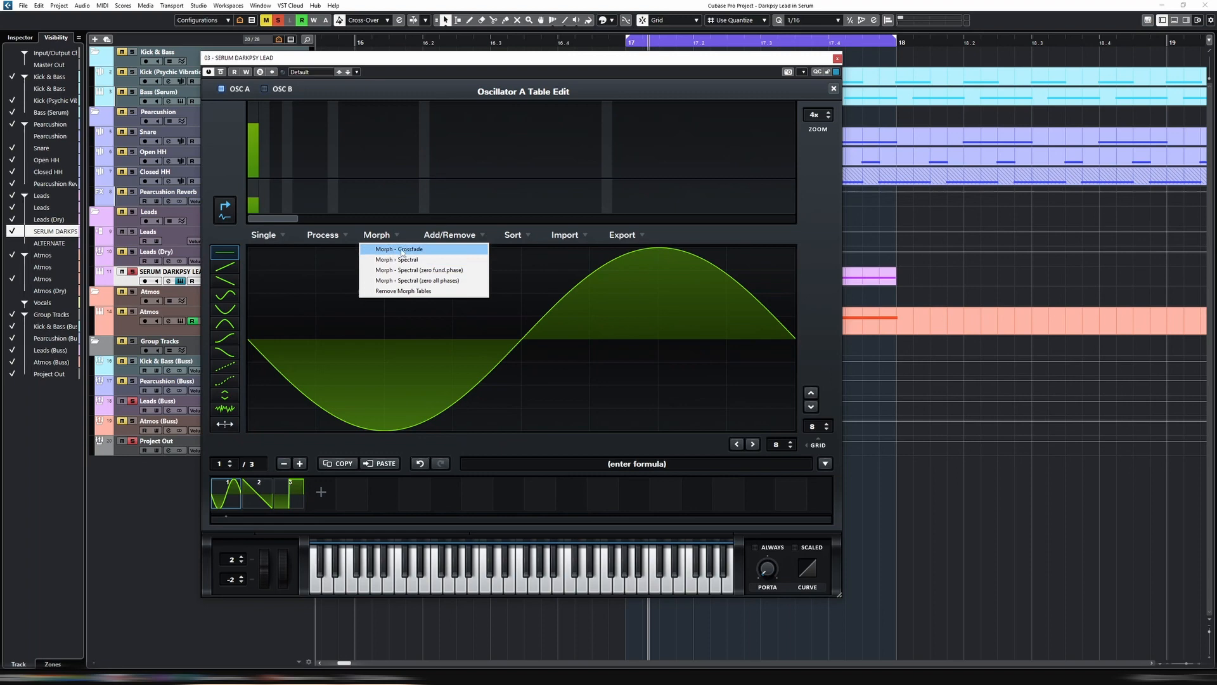
left_click(401, 249)
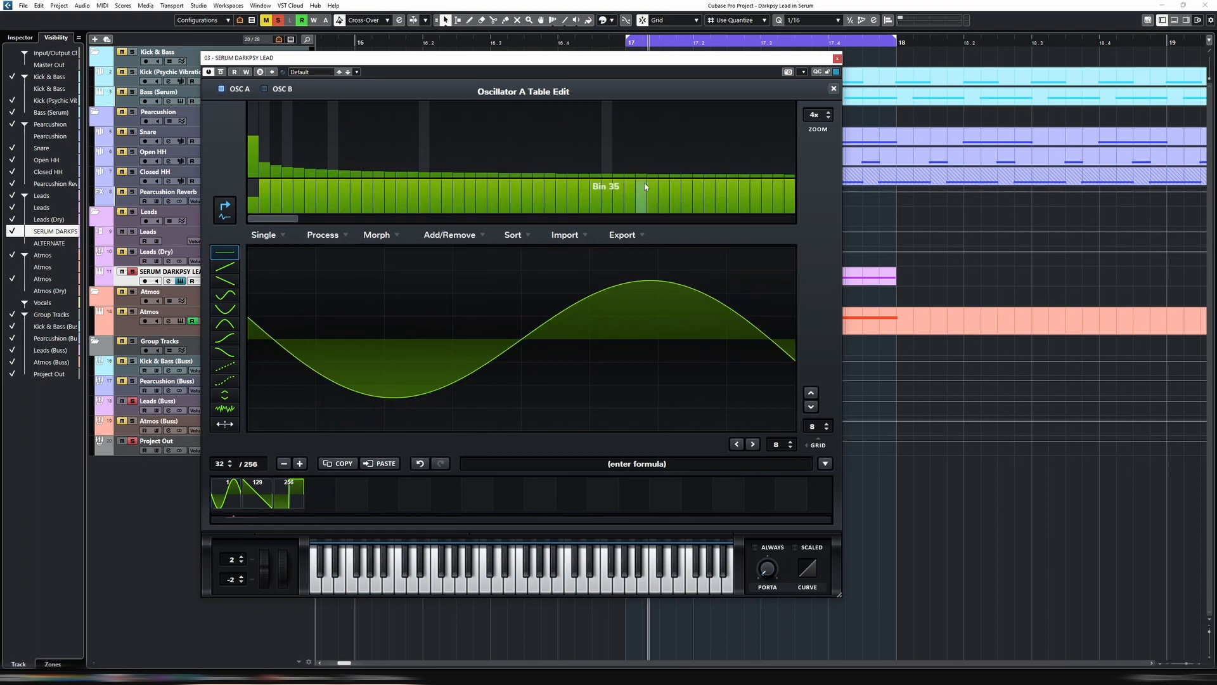
left_click(832, 89)
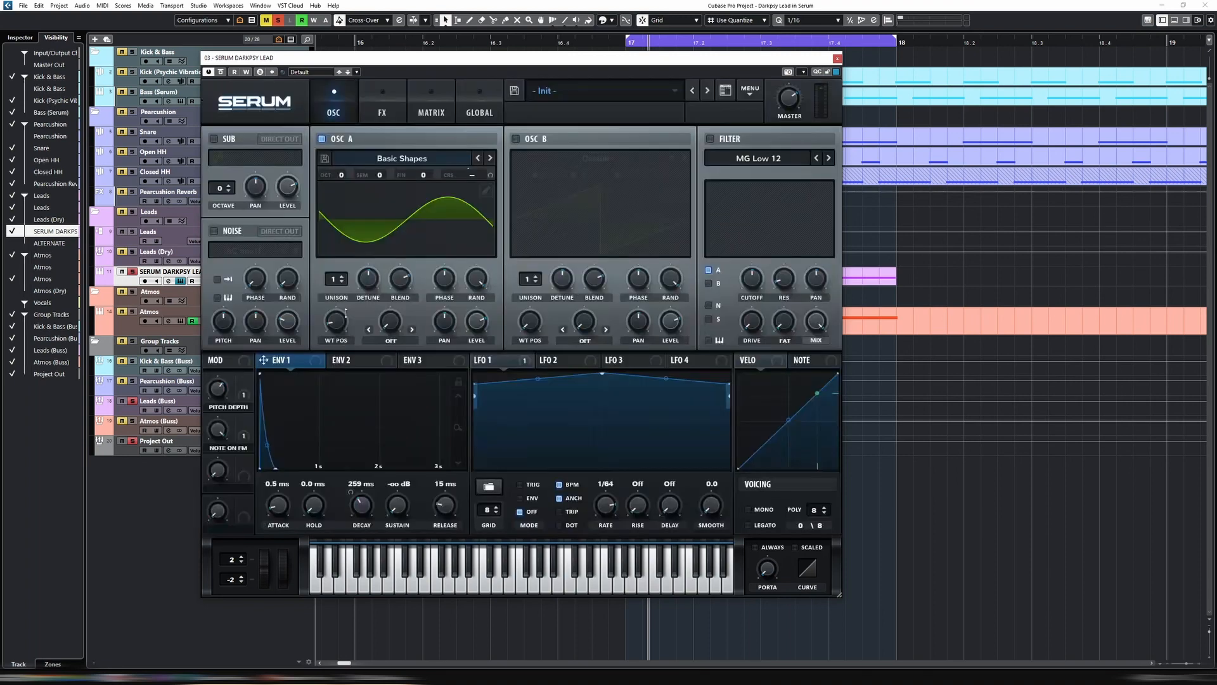
left_click_drag(346, 313, 339, 377)
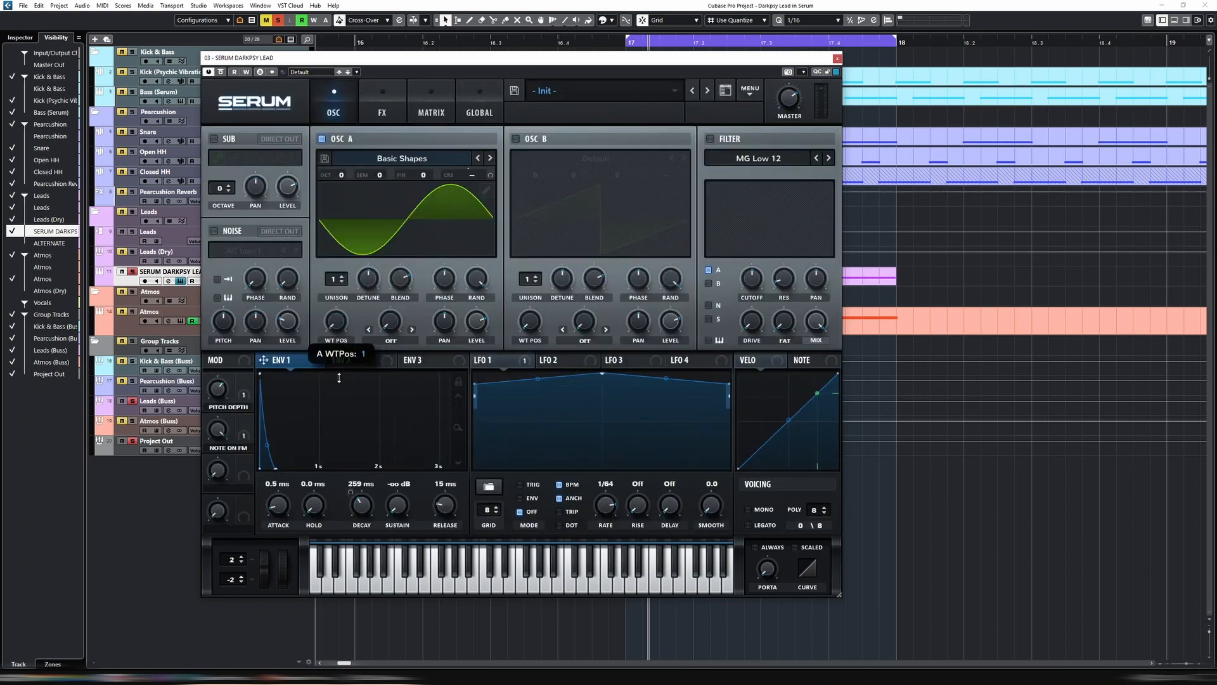
Modulate oscillator A's wavetable position with NoteOn Rand2
right_click(336, 321)
mouse_move(385, 368)
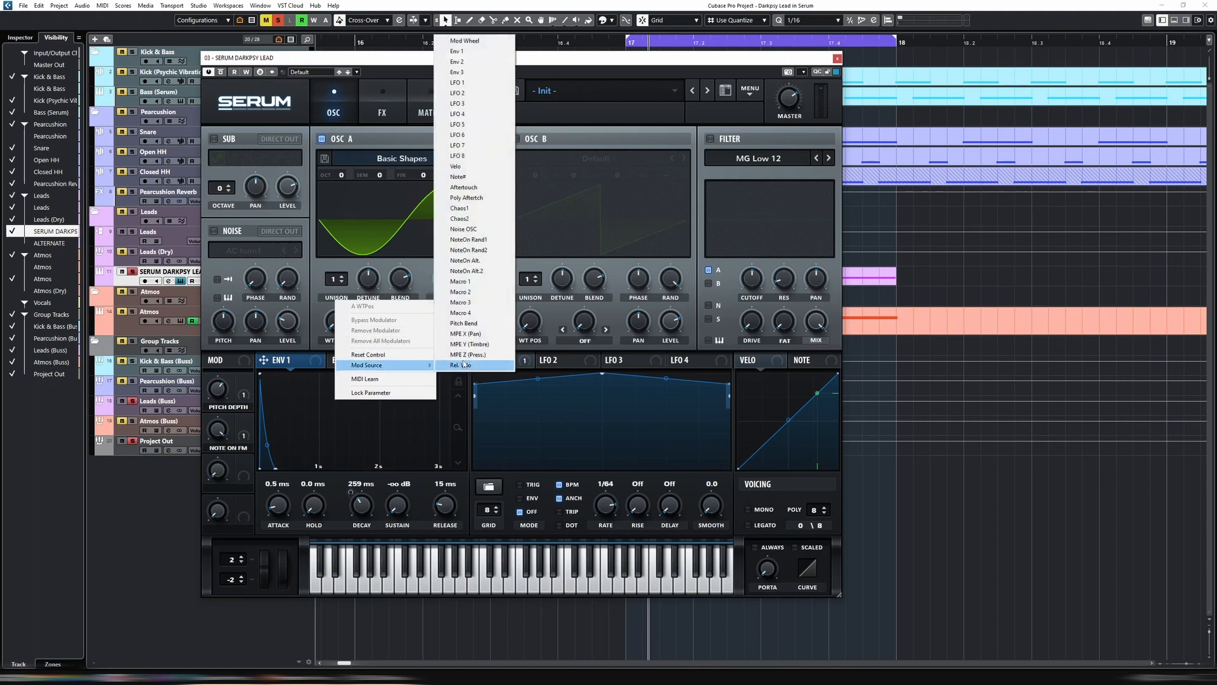
left_click(483, 251)
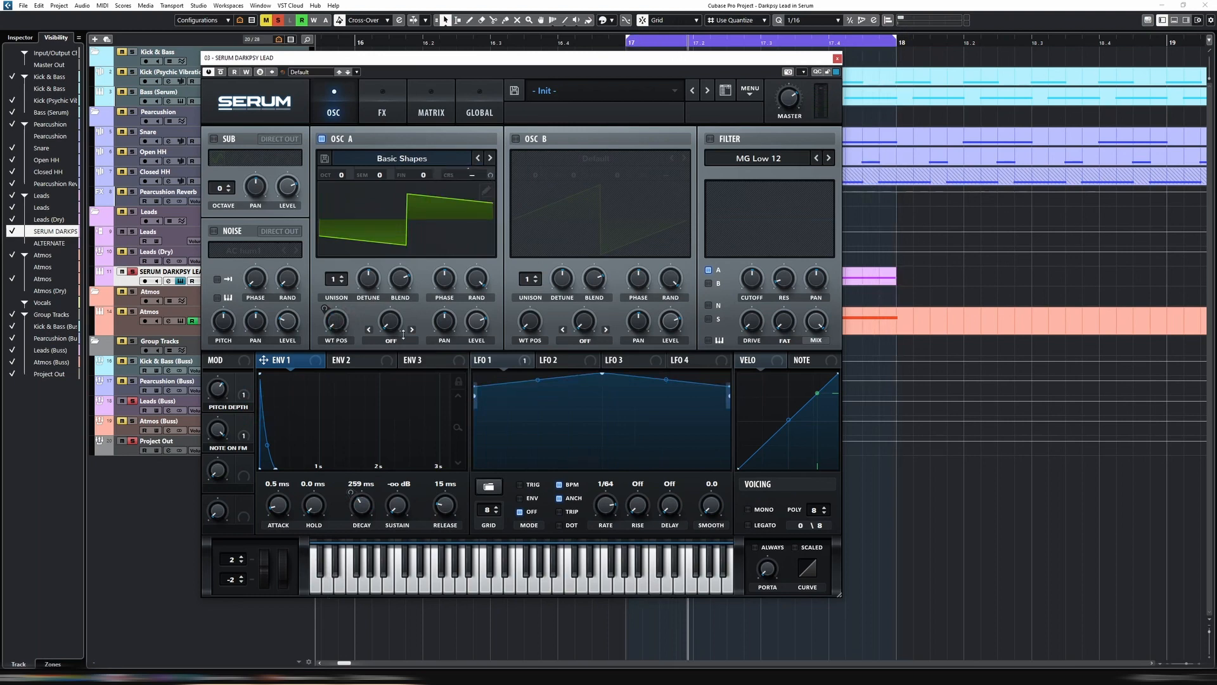
Name Macro 3 WAVETABLE and assign it as the aux source of the NoteOn Rand2 to A WTPos modulation
left_click(236, 492)
left_click(326, 444)
left_click(229, 488)
key("Return")
left_click(423, 109)
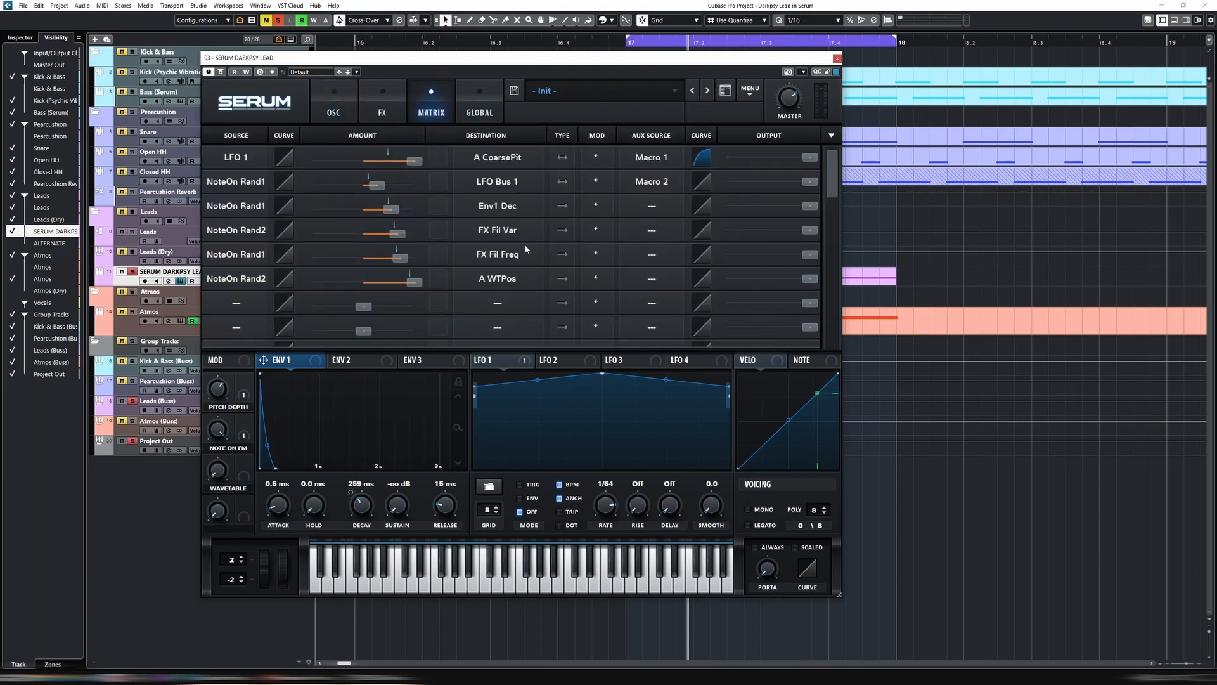
left_click(648, 282)
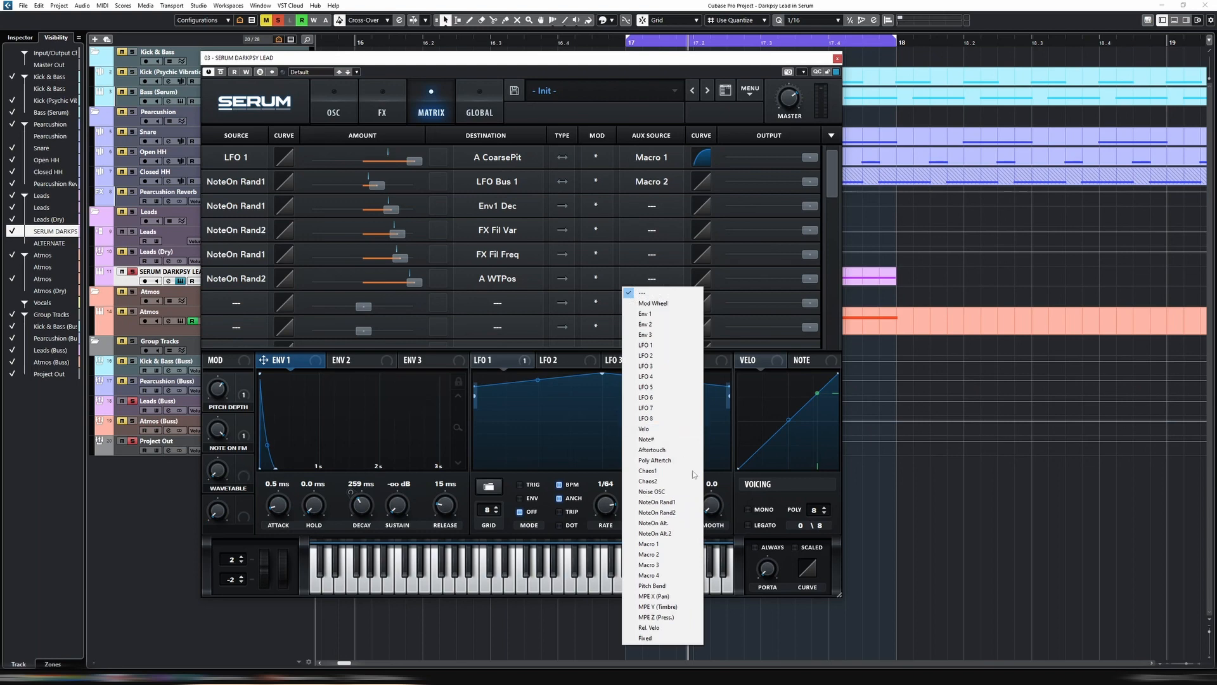
left_click(648, 564)
Audition oscillator A with its wavetable position raised to the square frame, and reset the position to the sine frame
left_click(351, 125)
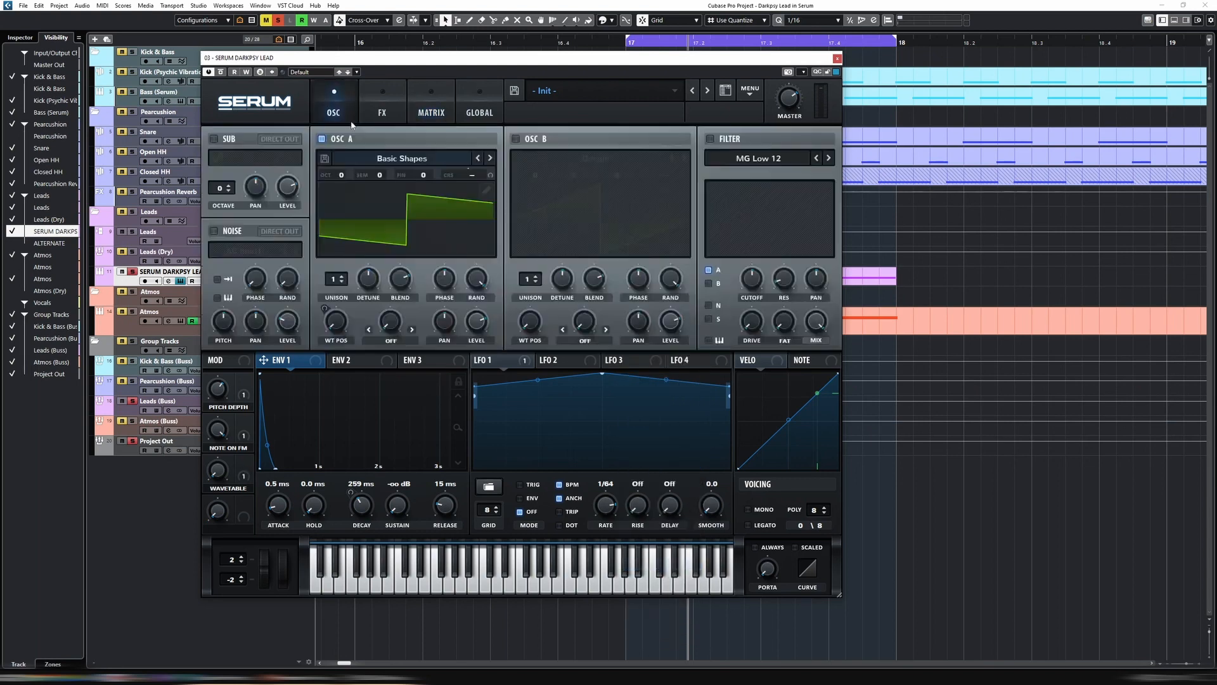
left_click(343, 324)
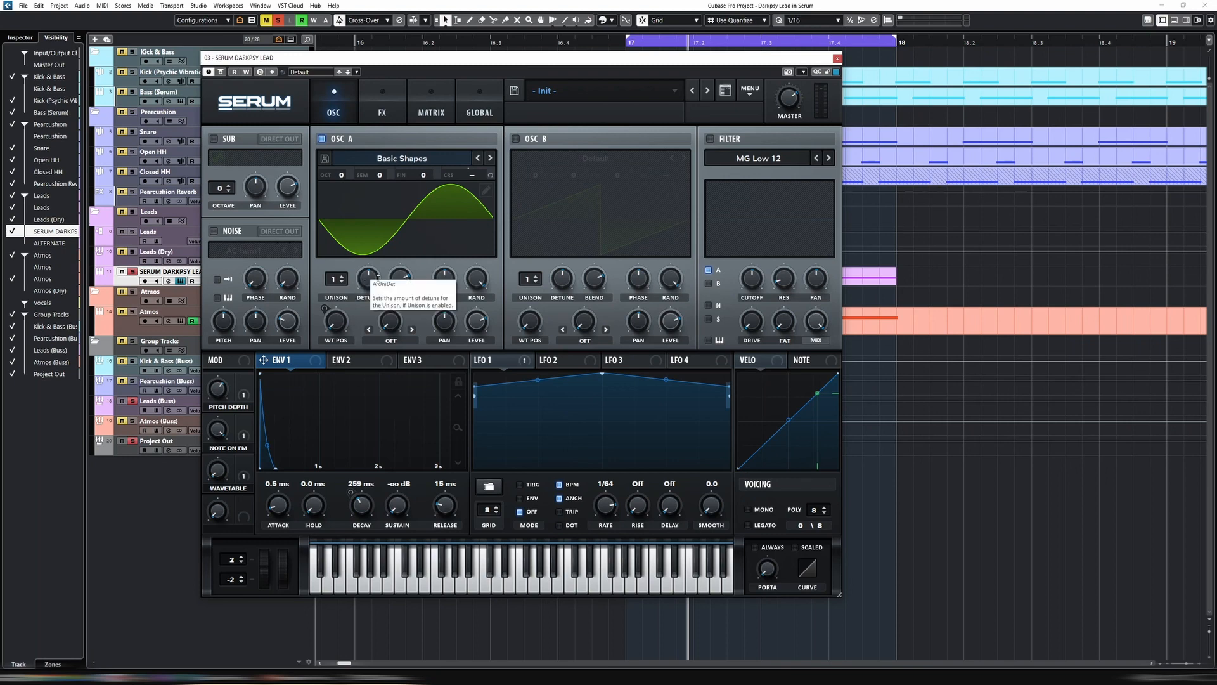
left_click_drag(327, 327, 363, 221)
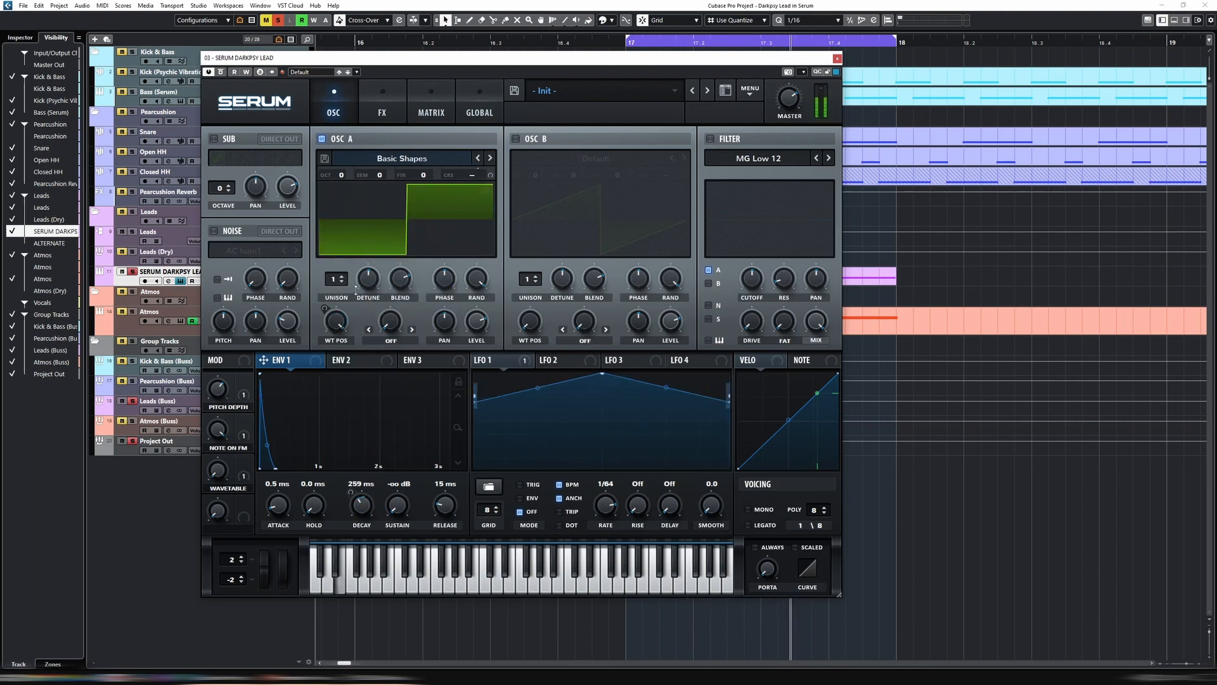
double_click(338, 321)
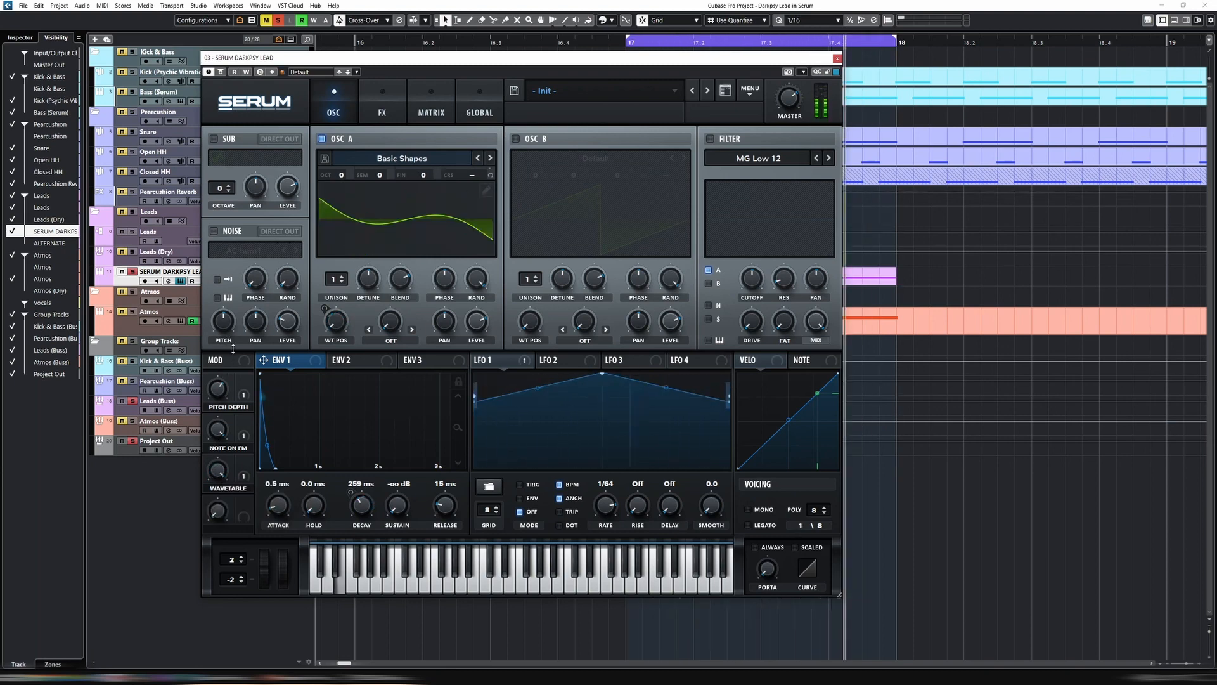
Adjust the WAVETABLE macro while auditioning the looped lead
key("space")
left_click(220, 475)
key("space")
left_click_drag(219, 472, 218, 479)
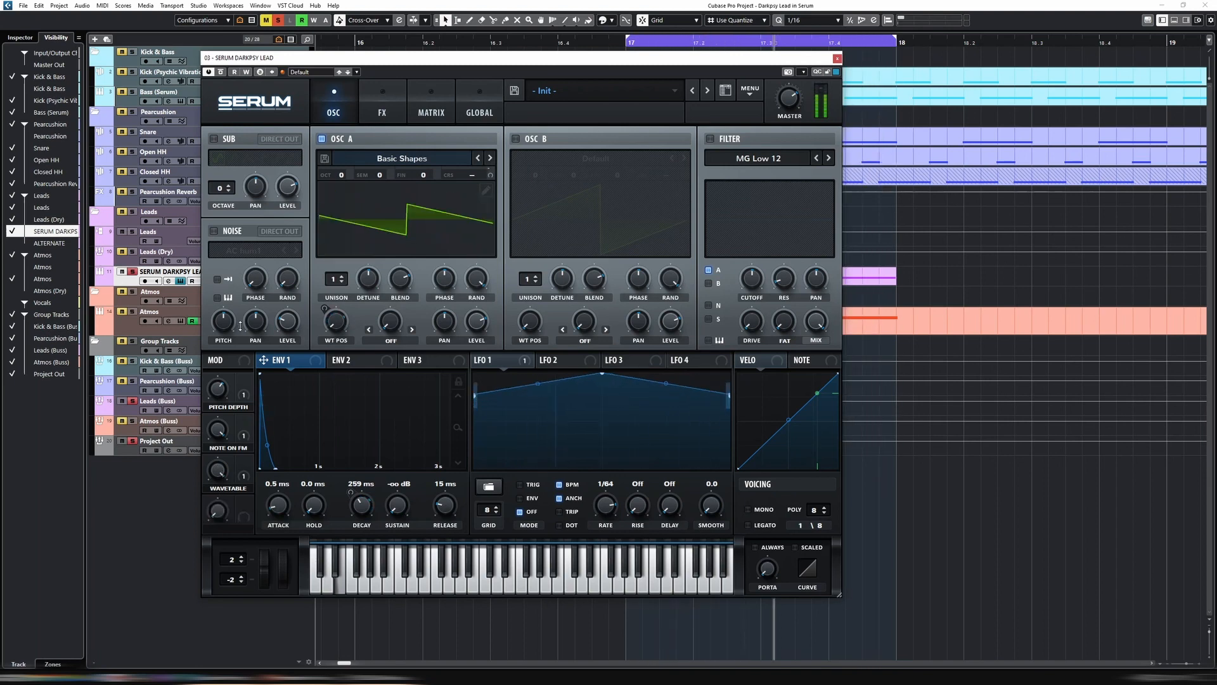
Place the EQ ahead of the delay and set the delay to linked dotted 1/8 times, Ping-Pong mode and a narrower filter at 1518
left_click(382, 108)
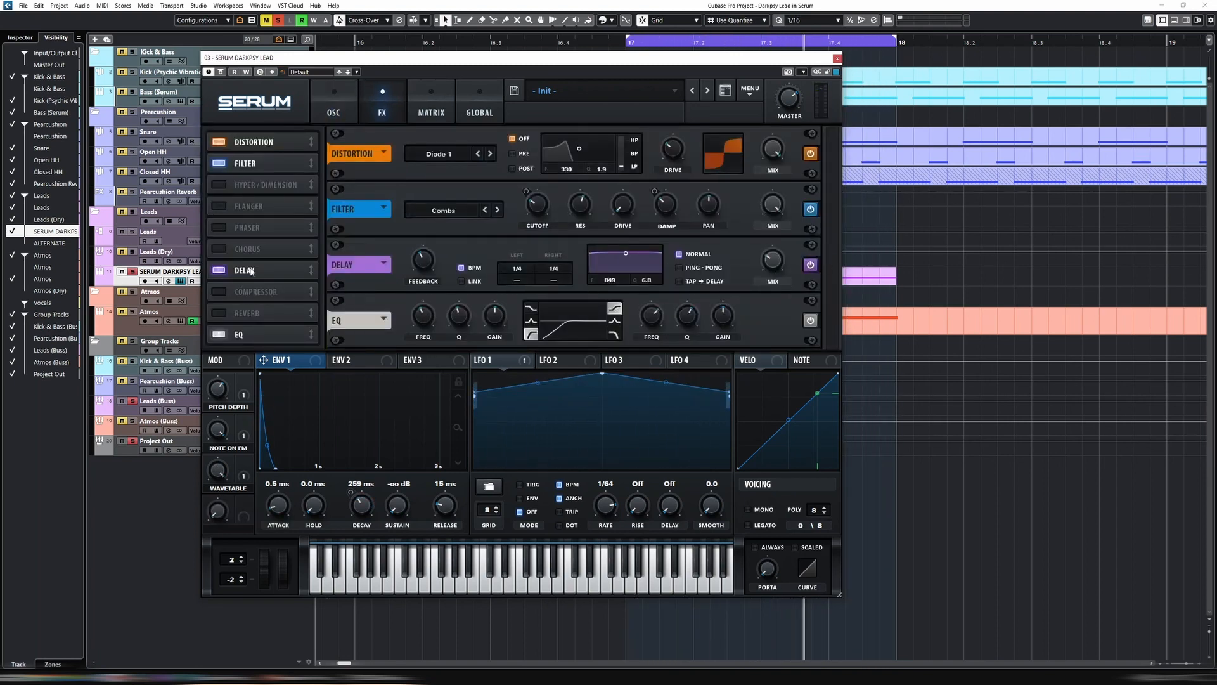
left_click_drag(263, 336, 345, 258)
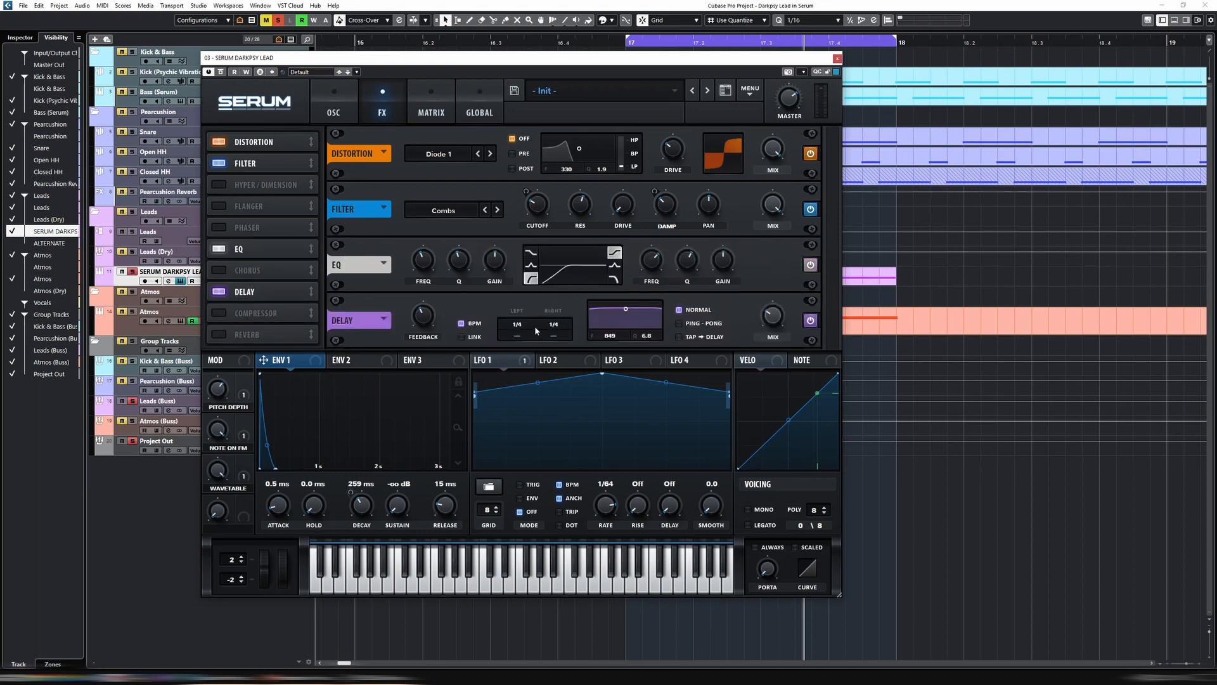
left_click_drag(522, 326, 527, 328)
left_click(462, 337)
left_click(679, 323)
left_click_drag(625, 309, 632, 322)
Enable the Reverb and Phaser effects, adjust the reverb size and lower the delay mix
left_click(226, 335)
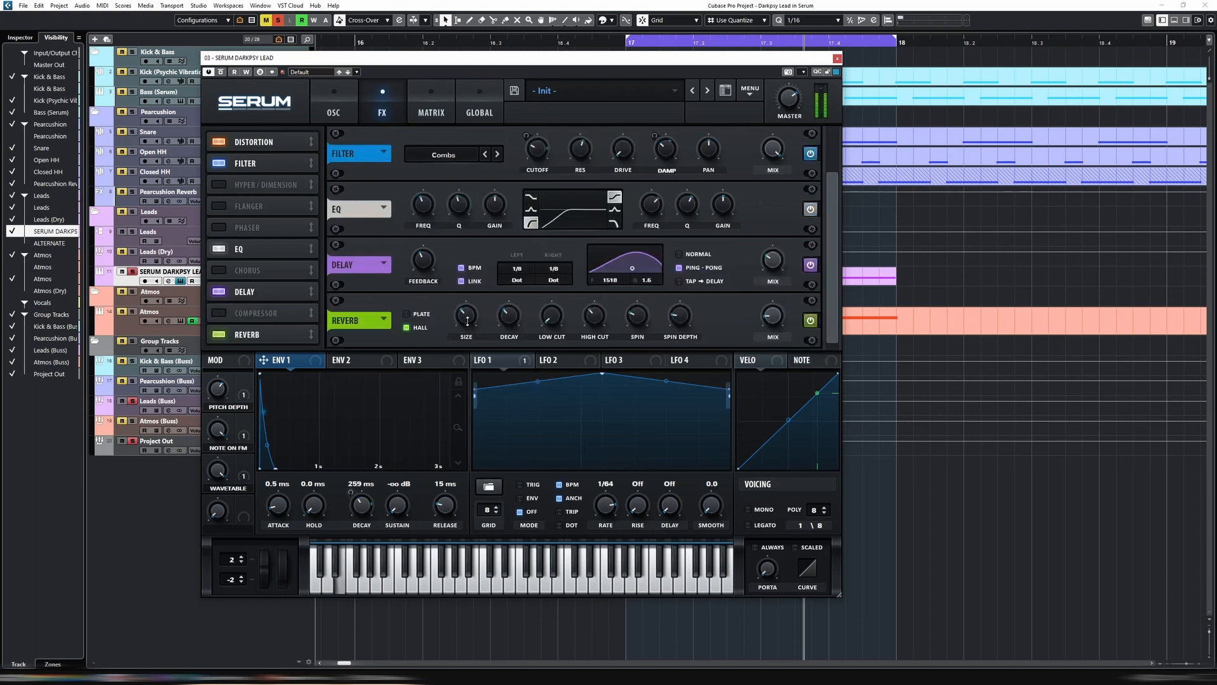
left_click_drag(482, 335, 482, 353)
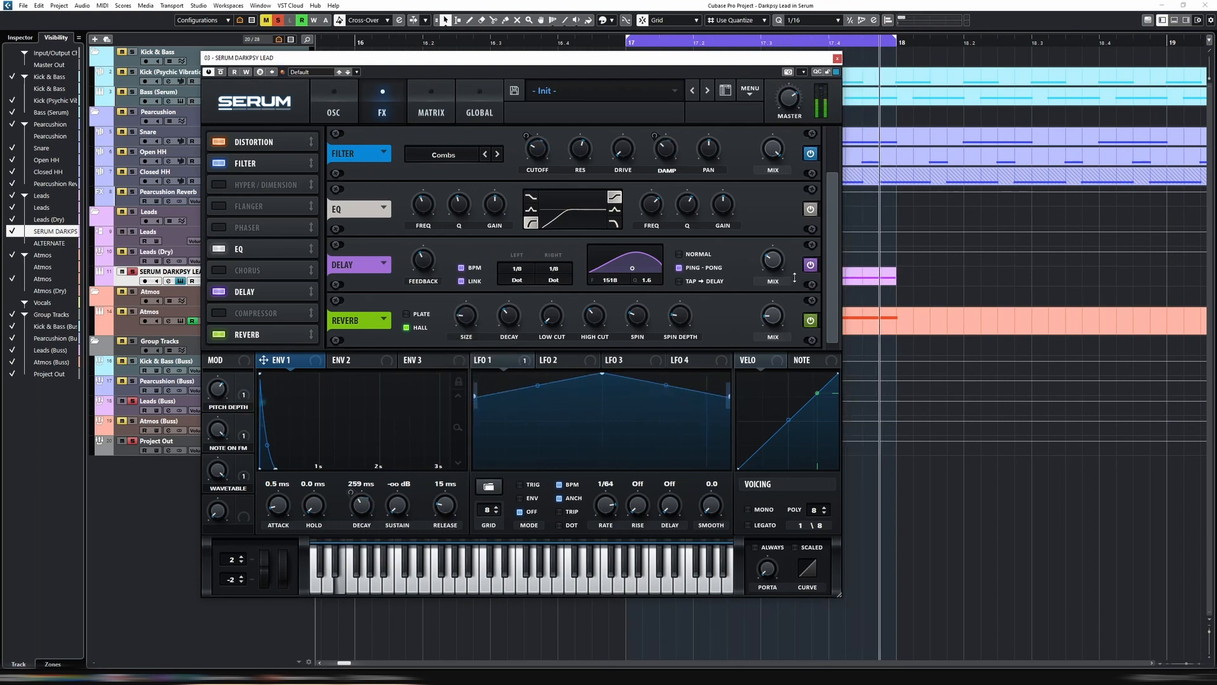
left_click_drag(773, 262, 773, 278)
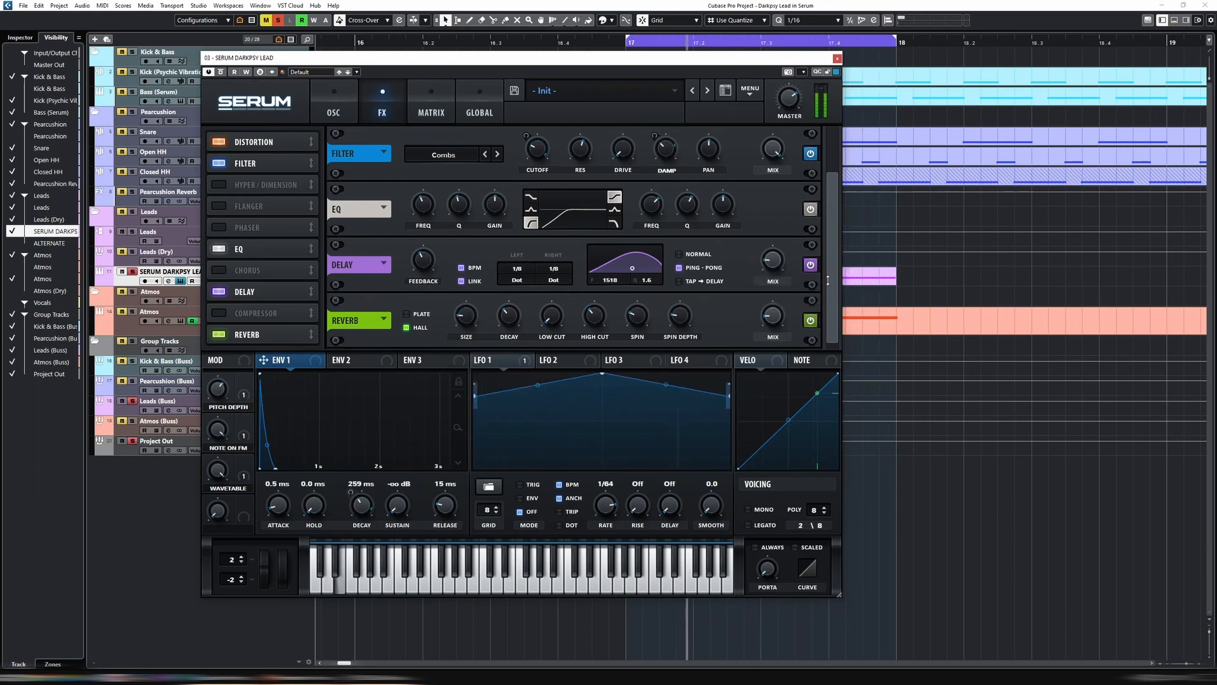
left_click(219, 227)
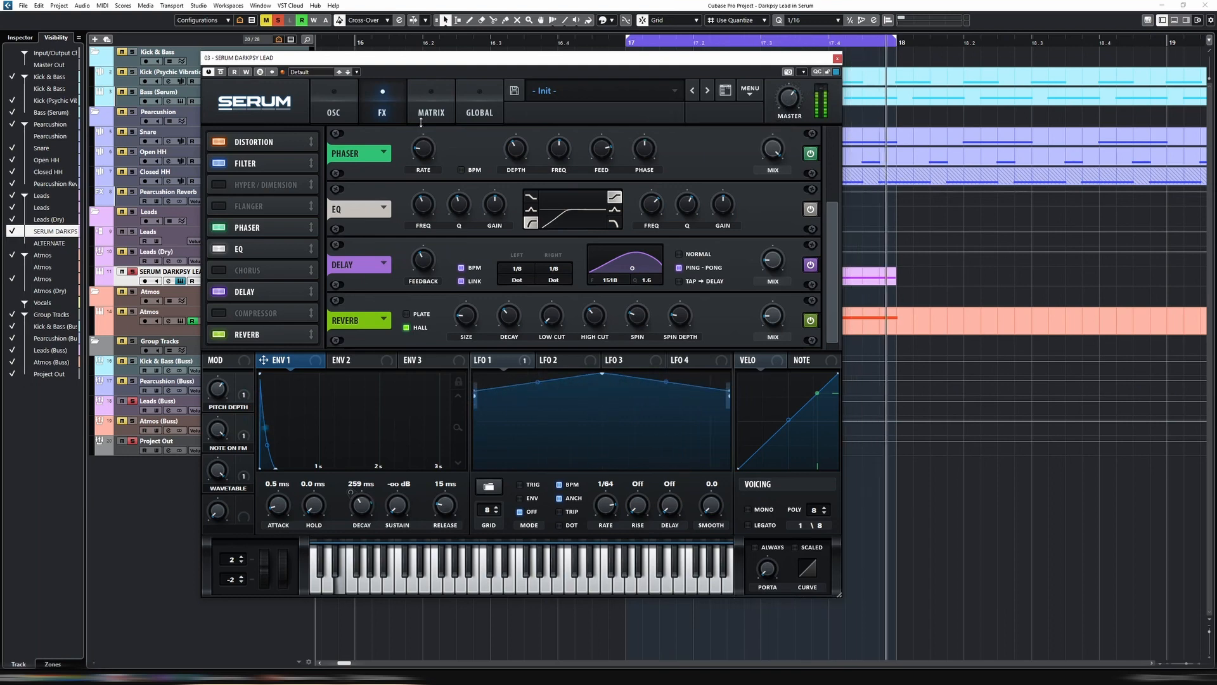
left_click(333, 108)
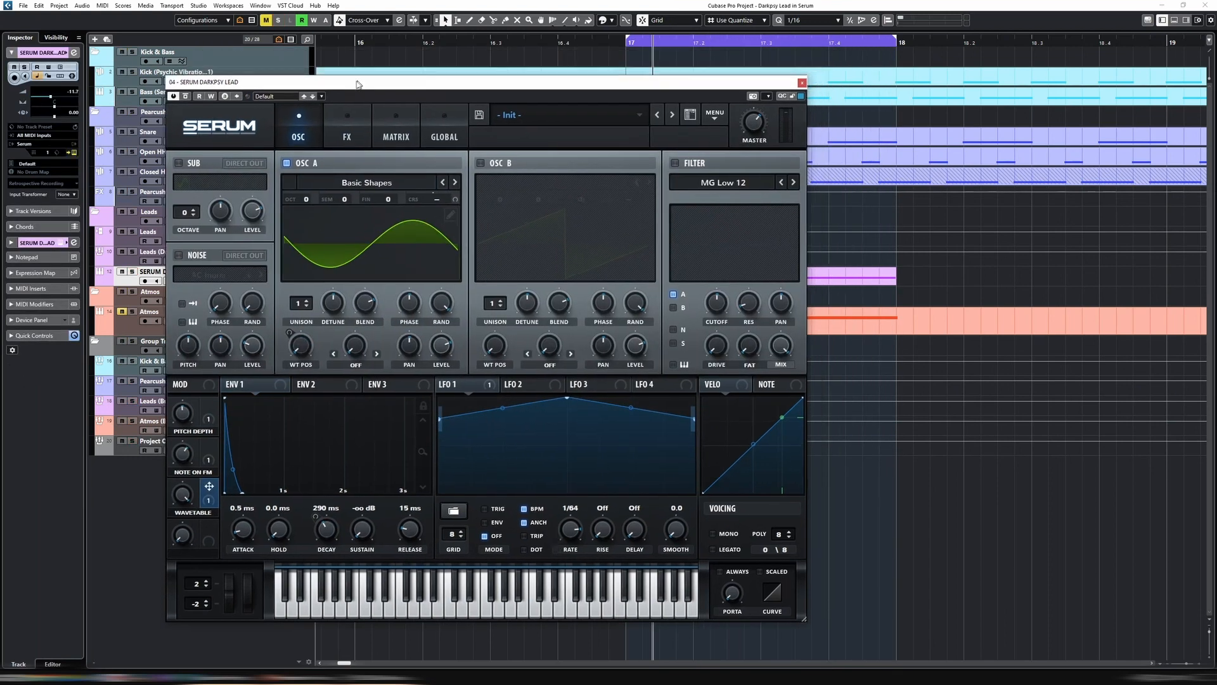
Close the Serum window and examine the Serum Lead part's note pitch and 1/16 spacing in the Key Editor
left_click_drag(359, 83, 366, 81)
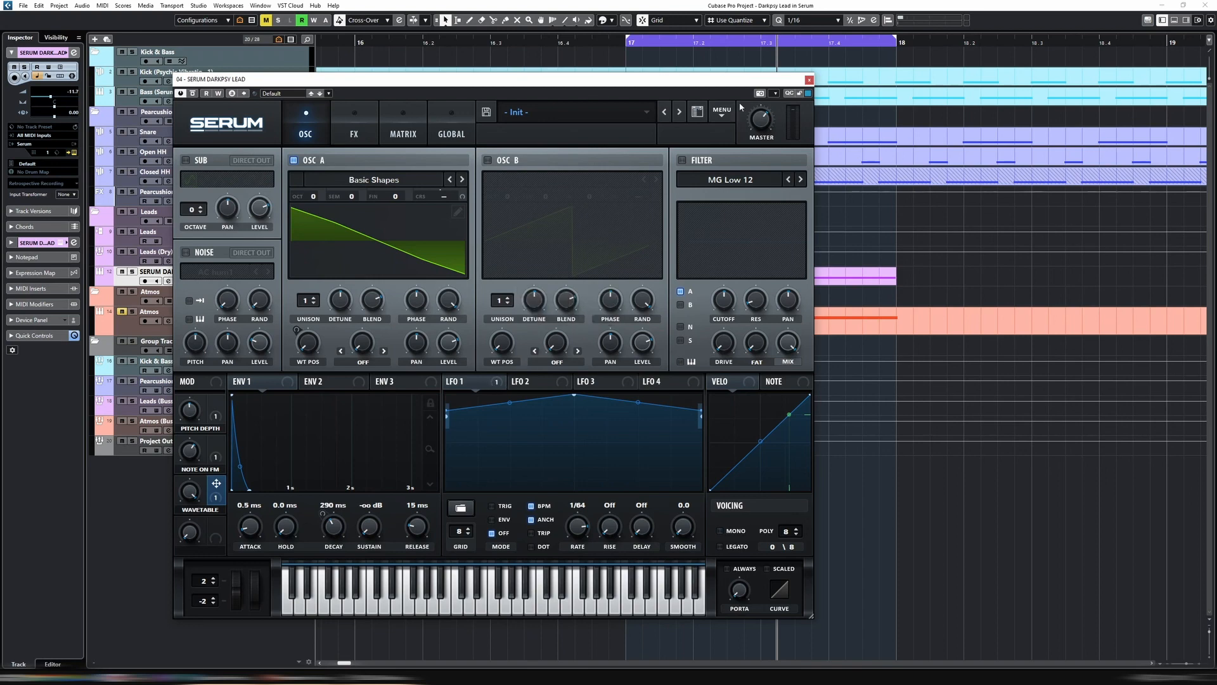
left_click(809, 79)
left_click(681, 277)
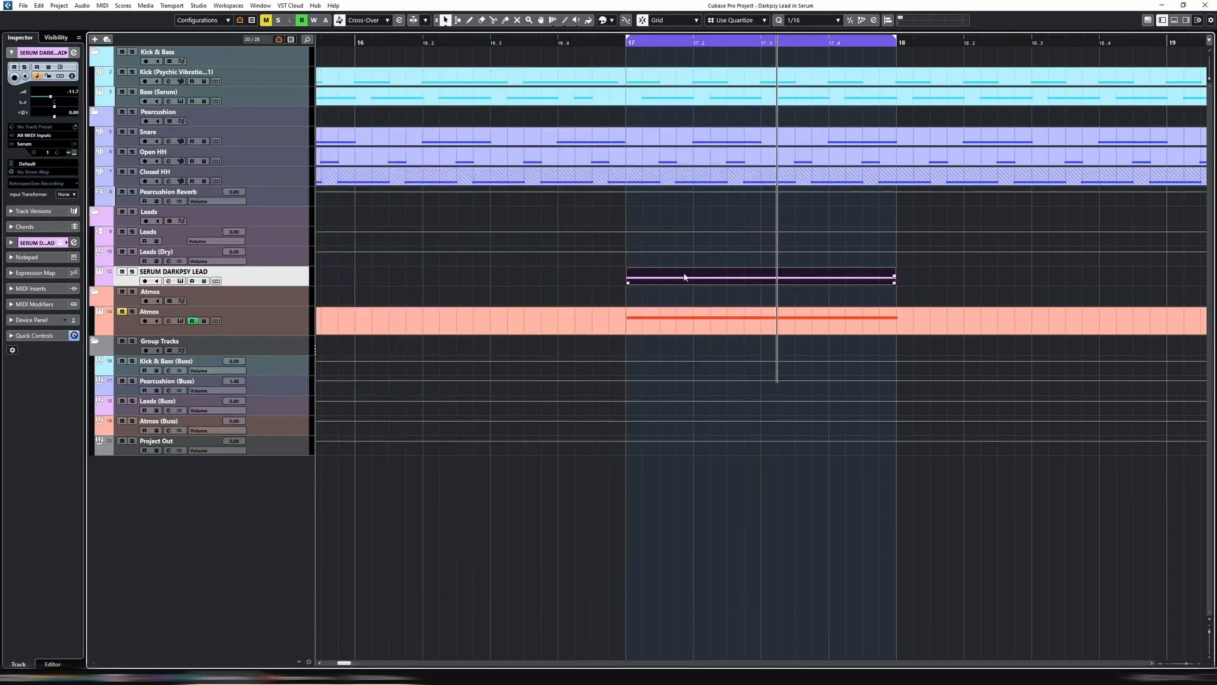
double_click(684, 279)
left_click_drag(588, 413, 975, 473)
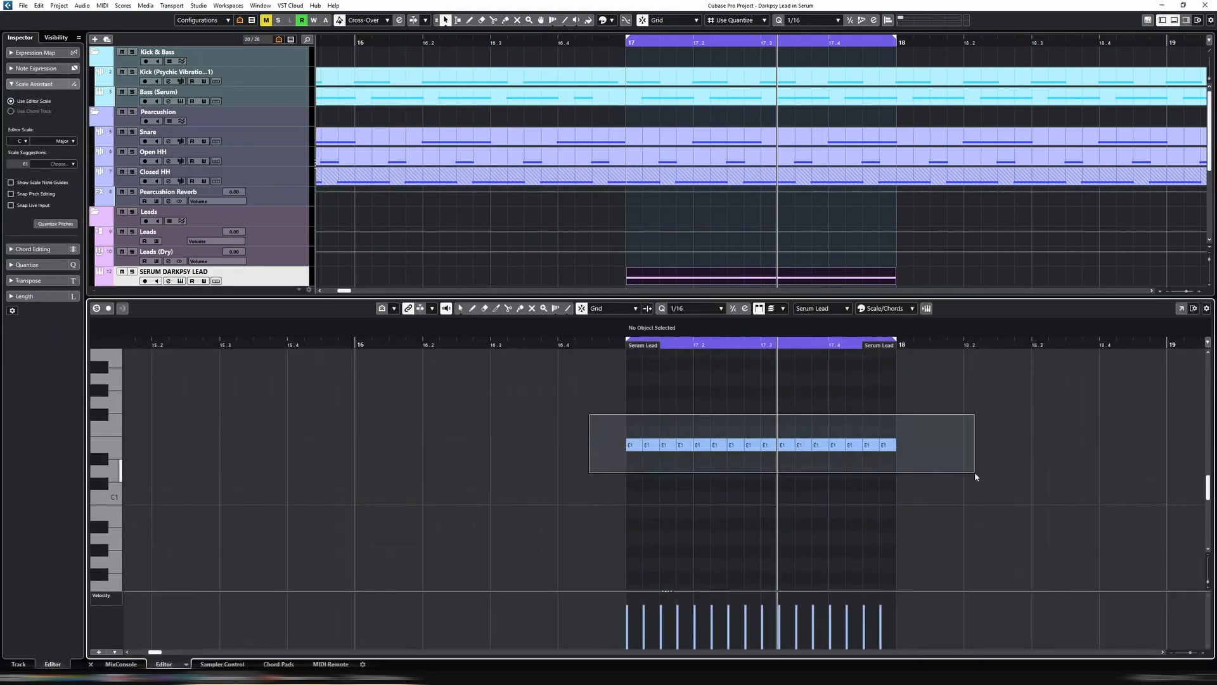
key("h")
key("h")
left_click(973, 477)
scroll(973, 477, "up", 3)
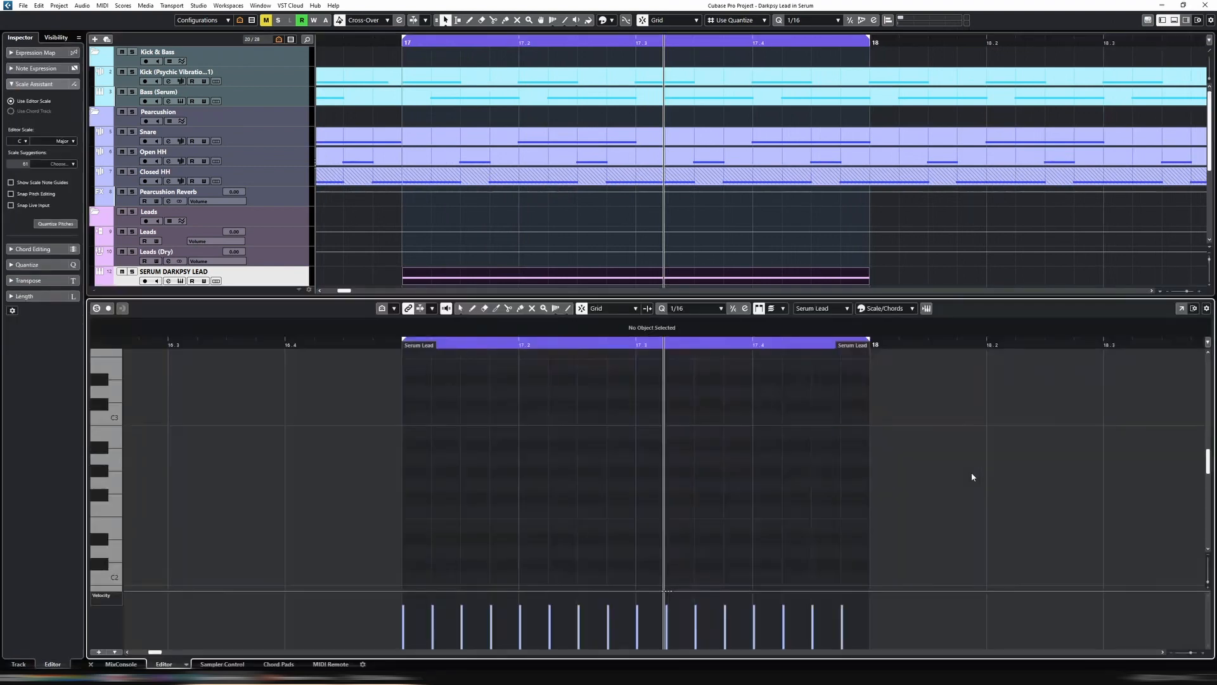
scroll(988, 474, "down", 3)
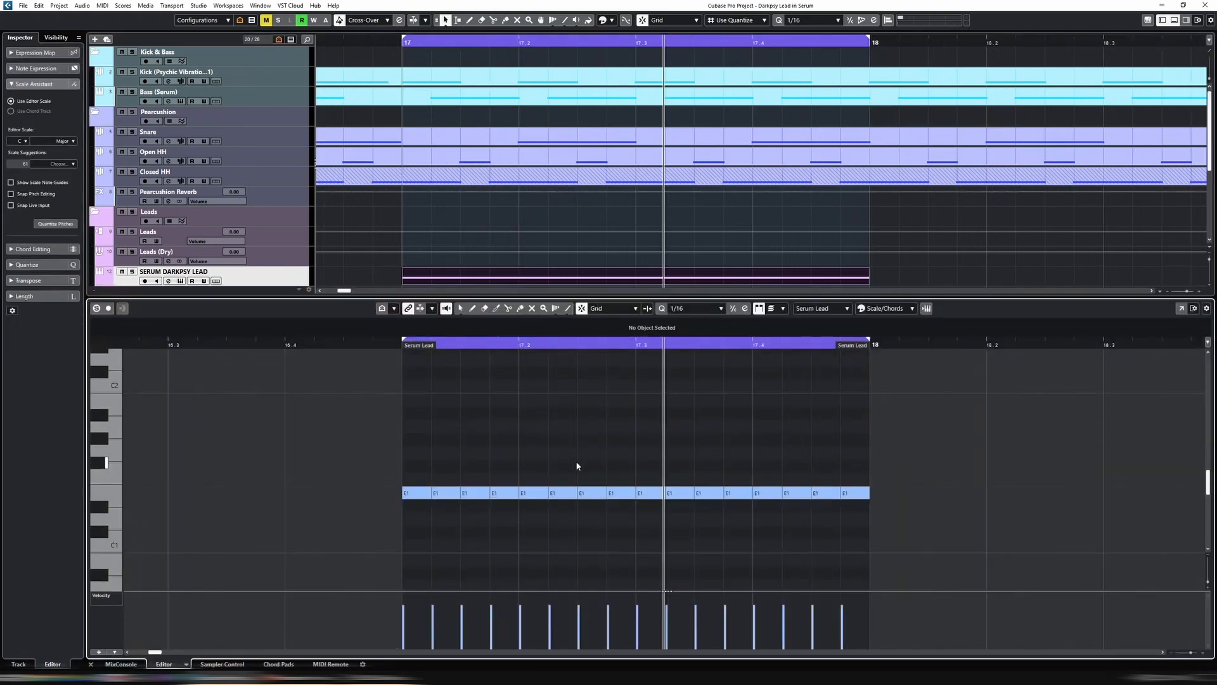
key("ctrl+e")
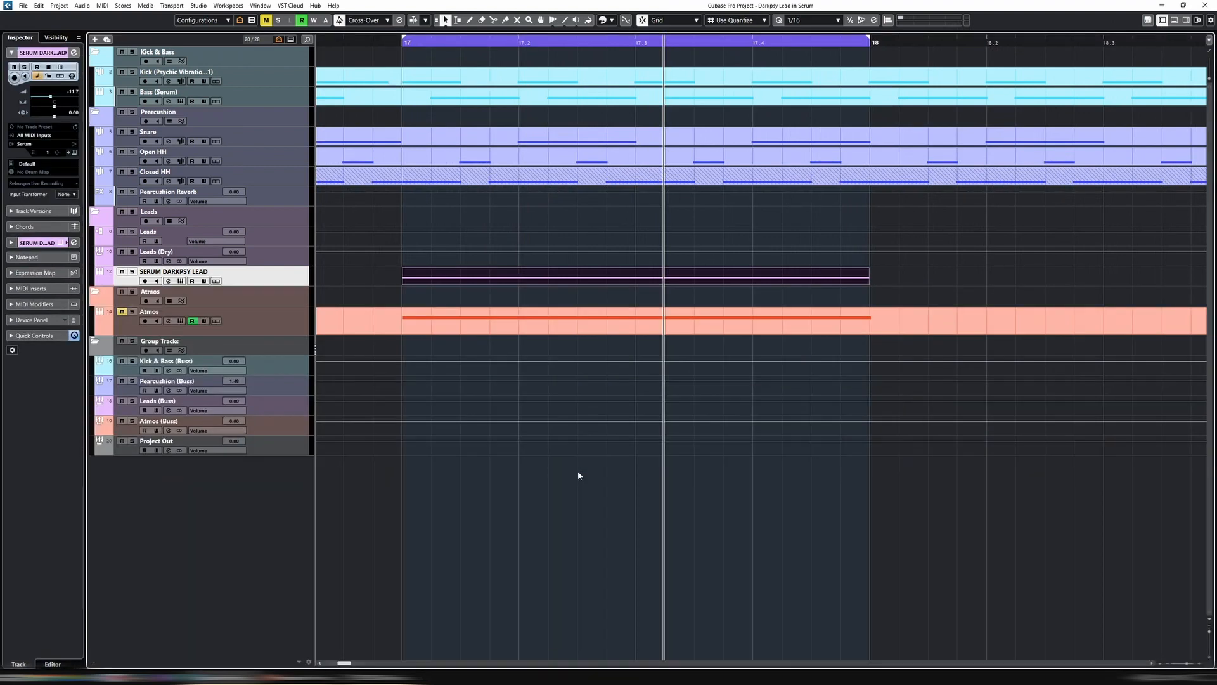
Reopen the Serum instrument of the SERUM DARKPSY LEAD track and reposition its window
double_click(275, 285)
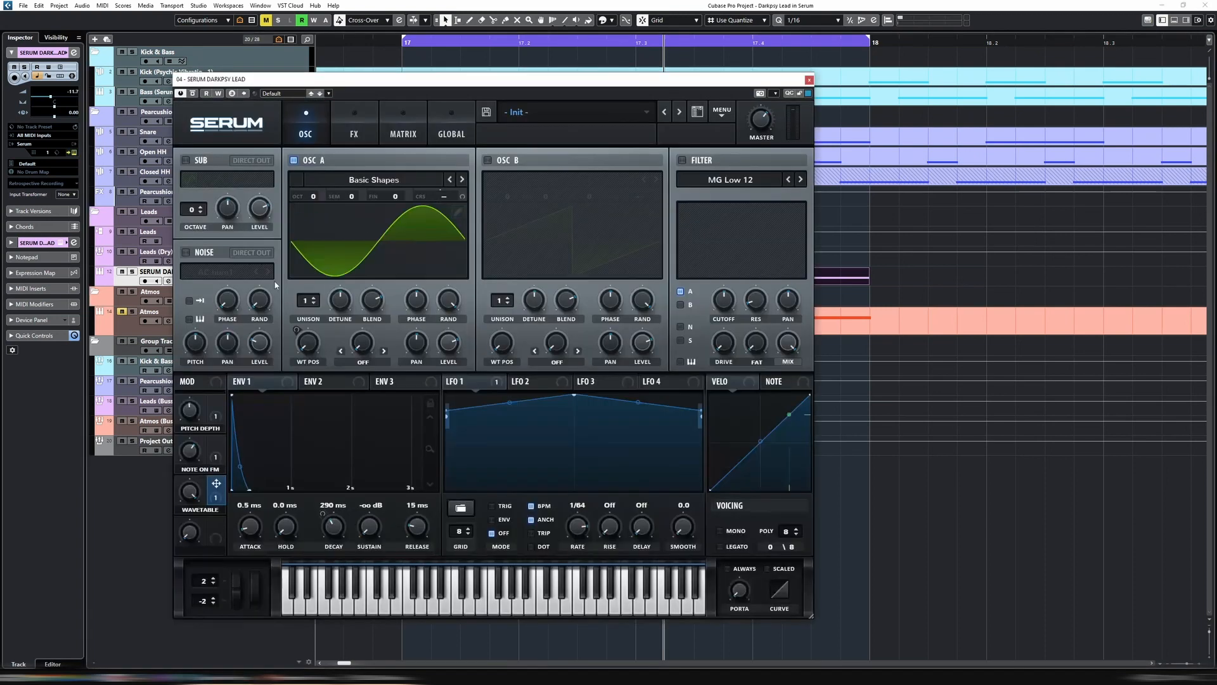
left_click_drag(483, 79, 573, 83)
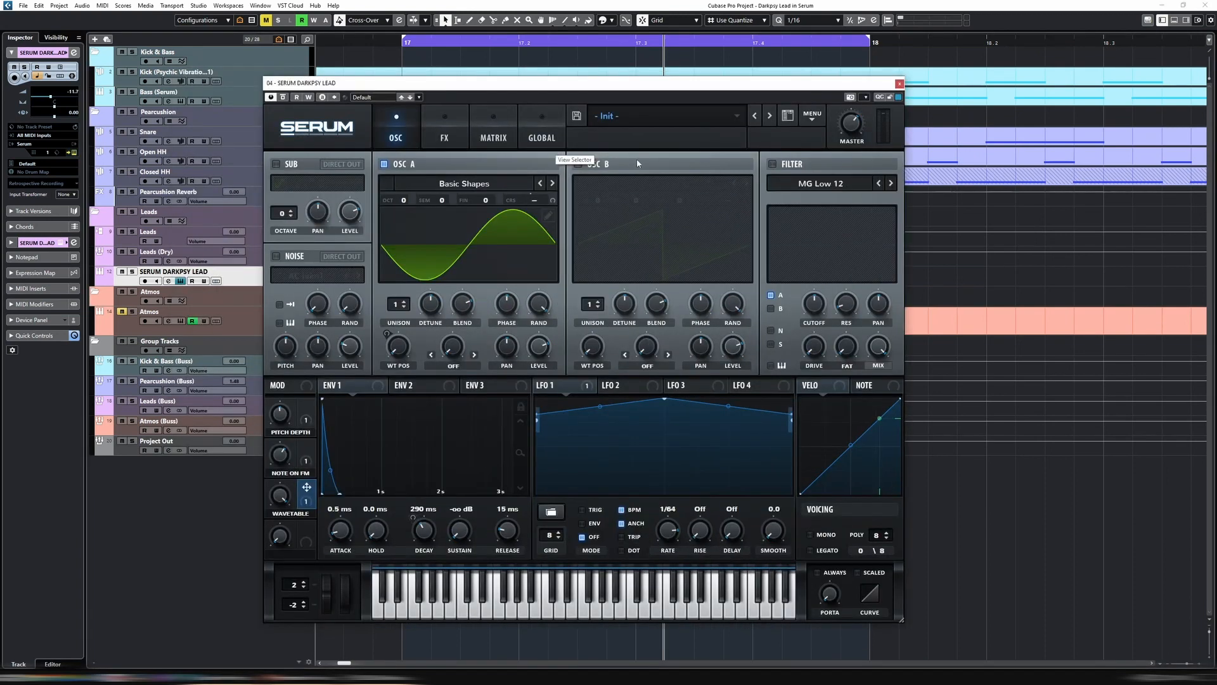